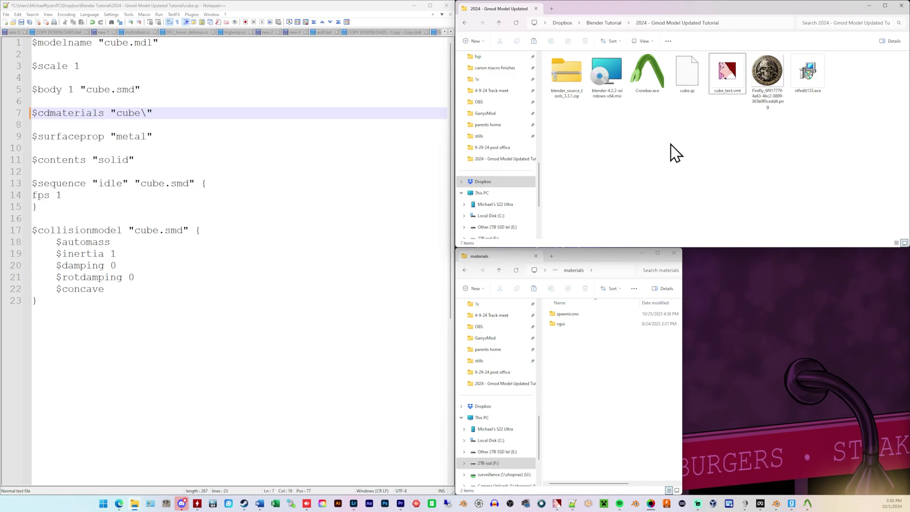
Look over the tutorial folder's cube_text.vmt, Source Tools zip and Blender installer, then switch to Blender.
{"action": "left_click", "coordinate": [717, 84]}
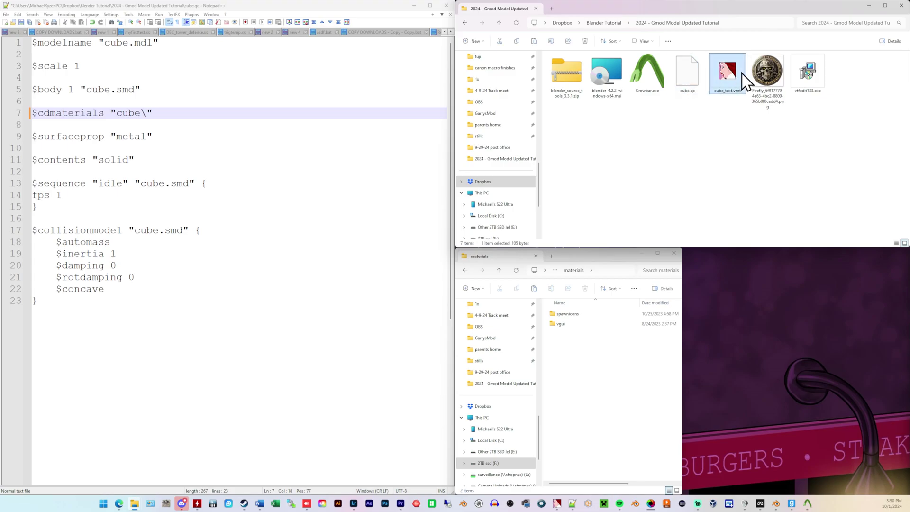
{"action": "left_click", "coordinate": [573, 85]}
{"action": "left_click", "coordinate": [770, 160]}
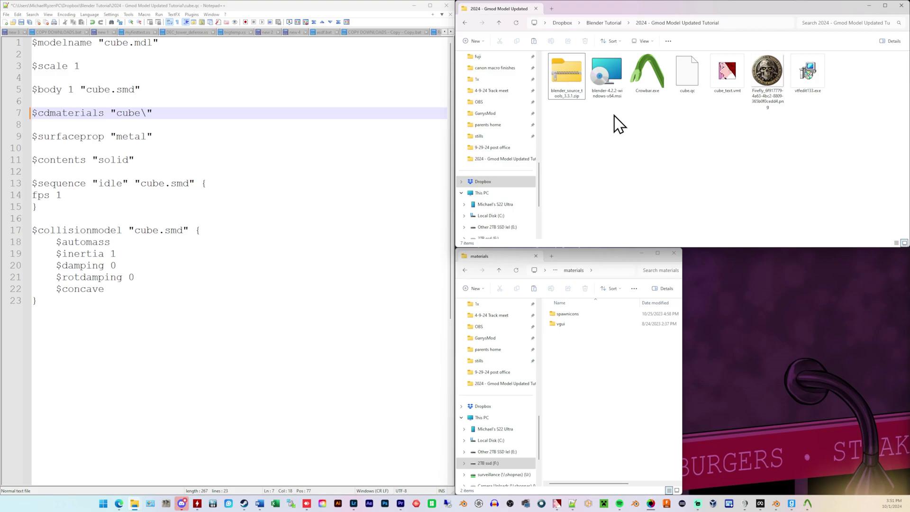
{"action": "left_click", "coordinate": [607, 80]}
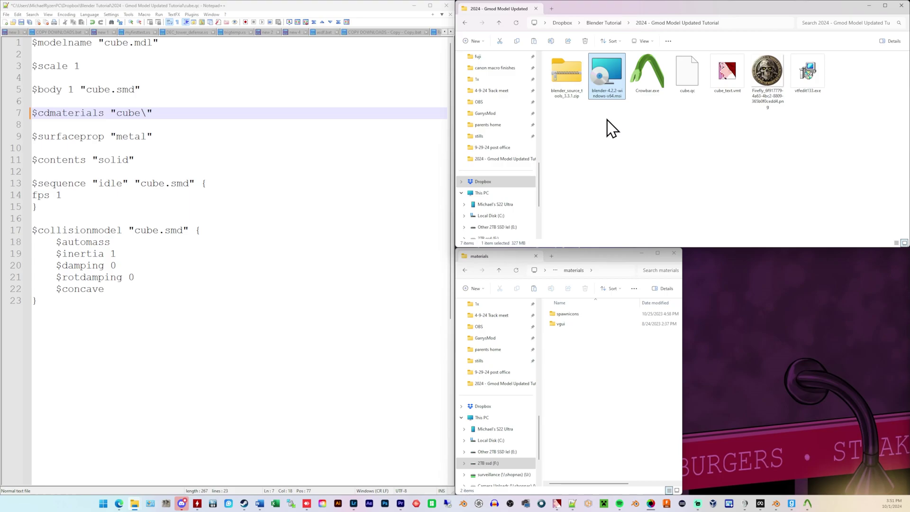
{"action": "left_click", "coordinate": [569, 88]}
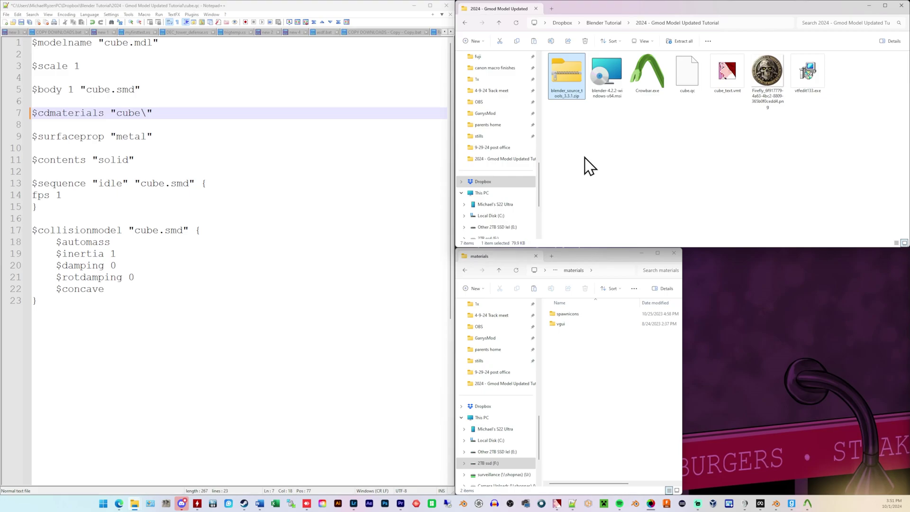
{"action": "left_click", "coordinate": [774, 502]}
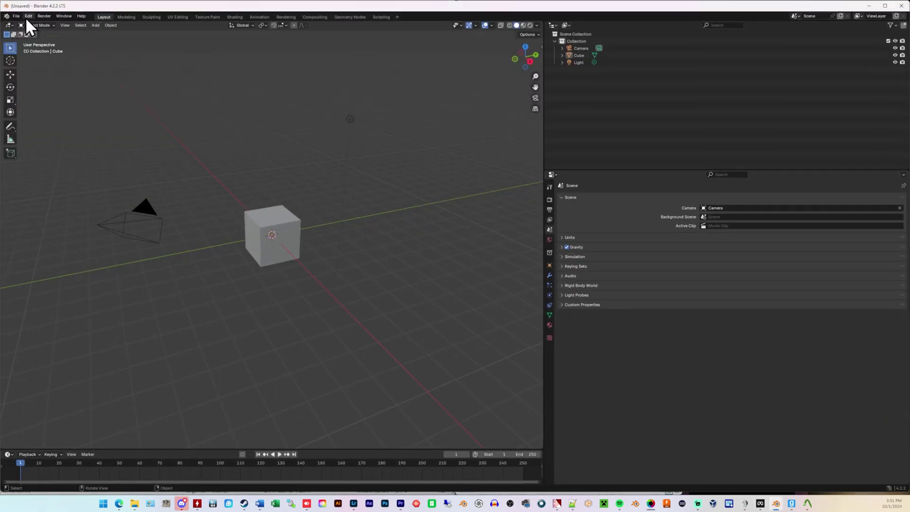
Install the add-on from blender_source_tools_3.3.1.zip in Downloads via Preferences > Add-ons > Install from Disk.
{"action": "left_click", "coordinate": [27, 16]}
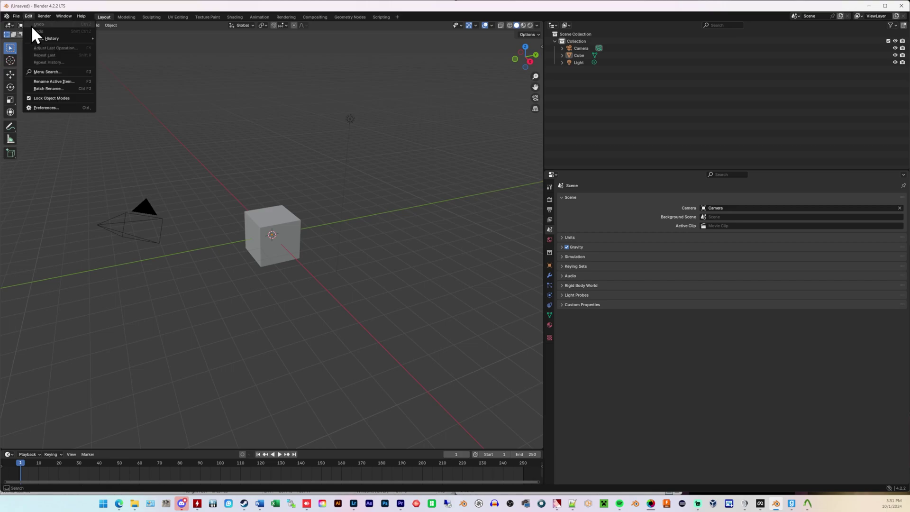
{"action": "left_click", "coordinate": [66, 108]}
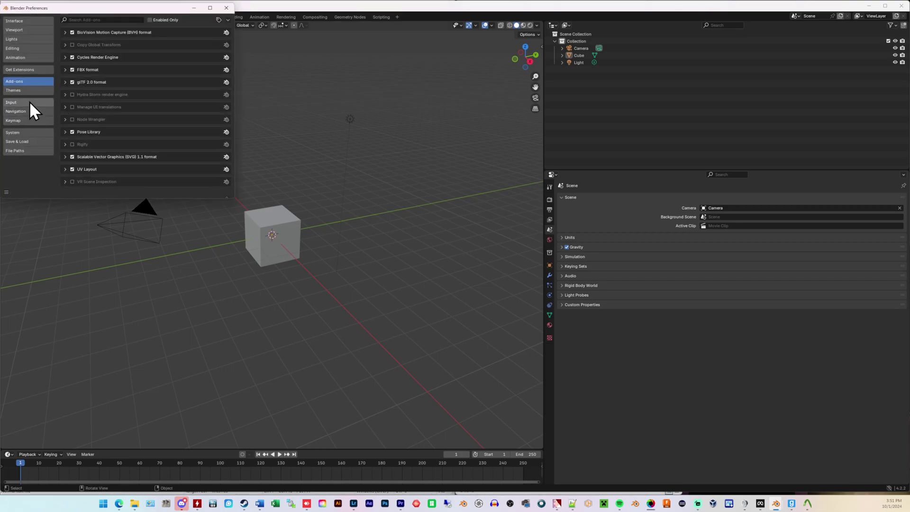
{"action": "left_click", "coordinate": [228, 19]}
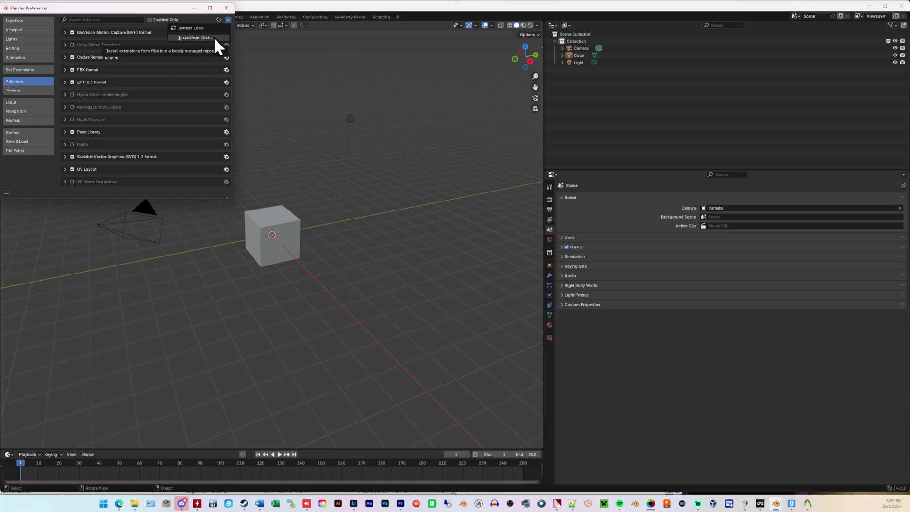
{"action": "left_click", "coordinate": [211, 36]}
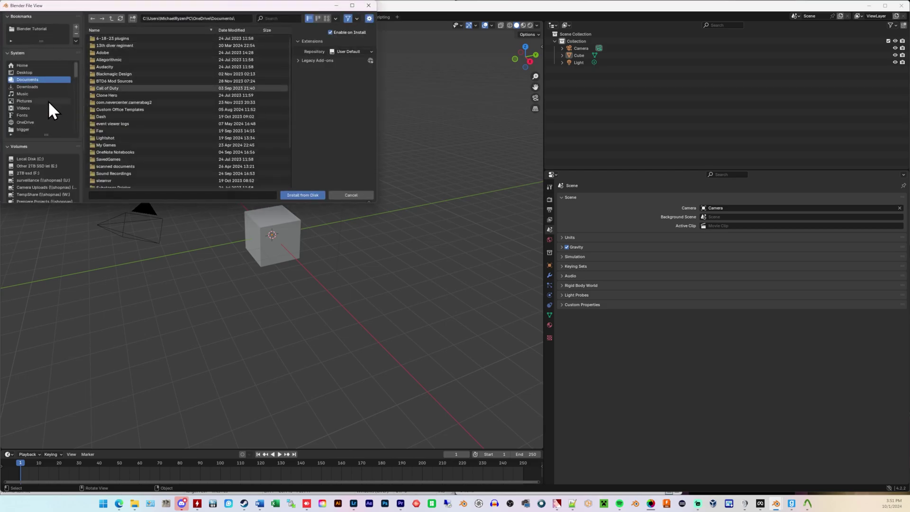
{"action": "left_click", "coordinate": [38, 86]}
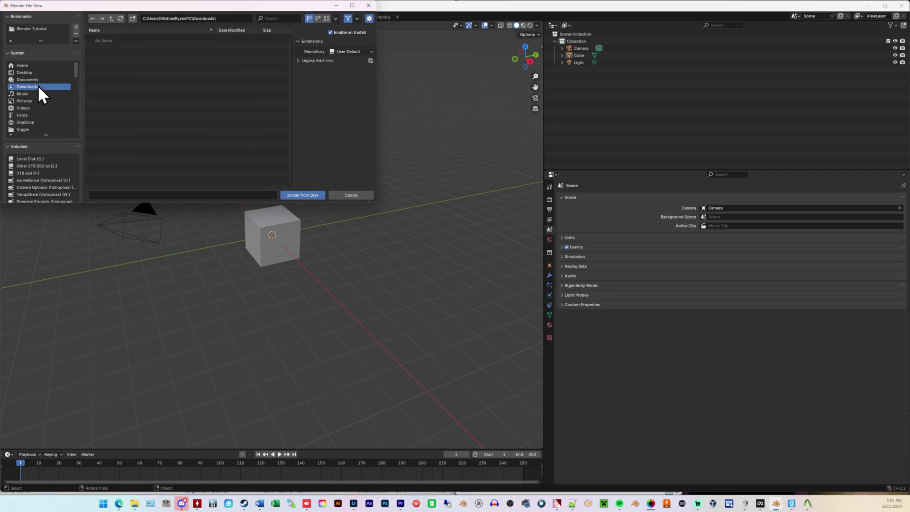
{"action": "scroll", "coordinate": [118, 116], "scroll_direction": "down", "scroll_amount": 2}
{"action": "scroll", "coordinate": [119, 123], "scroll_direction": "down", "scroll_amount": 10}
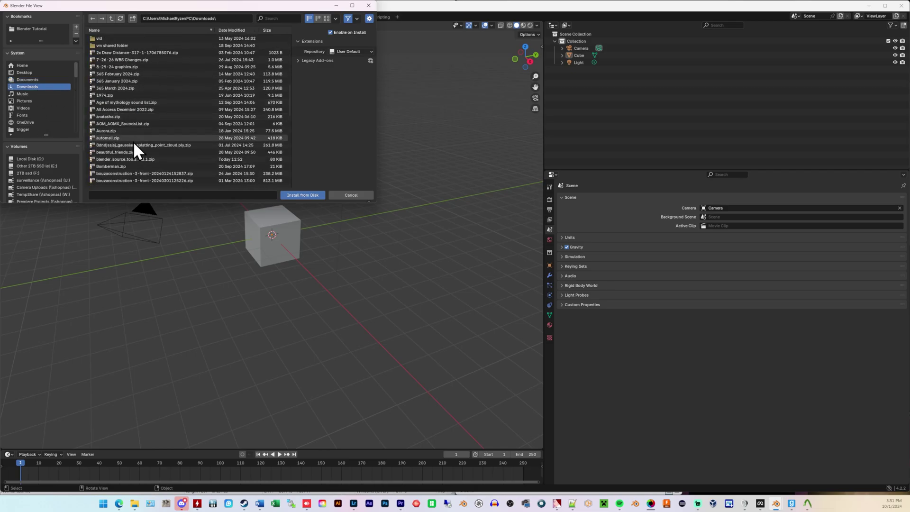
{"action": "double_click", "coordinate": [139, 160]}
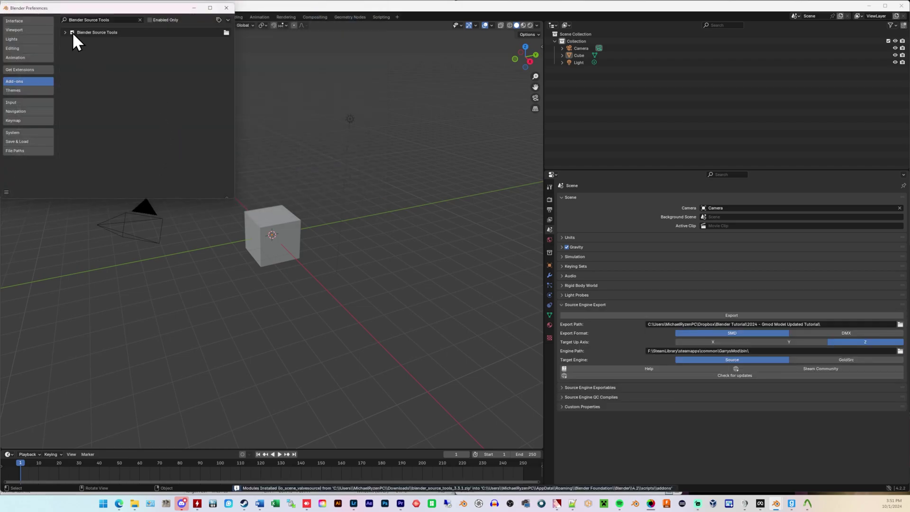
Close the Blender Preferences window.
{"action": "left_click", "coordinate": [227, 8]}
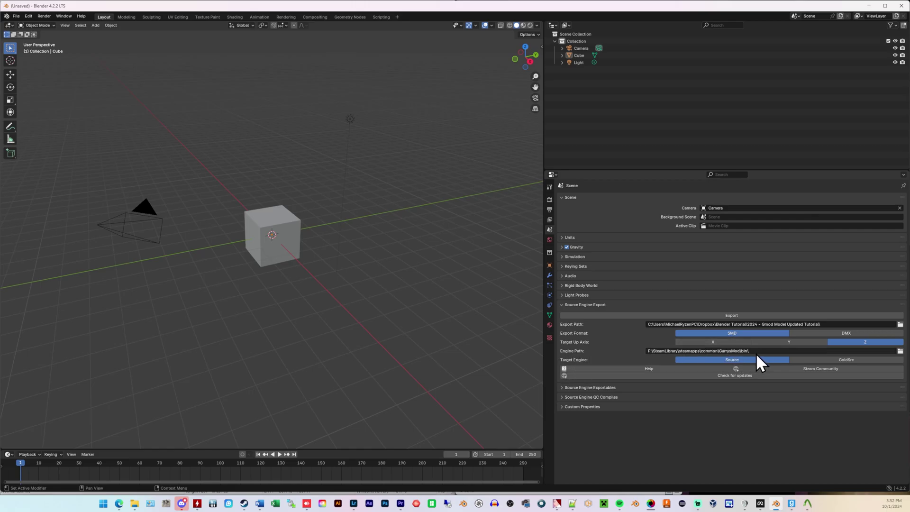
Set the Engine Path to F:\SteamLibrary\steamapps\common\GarrysMod\bin.
{"action": "left_click", "coordinate": [900, 351]}
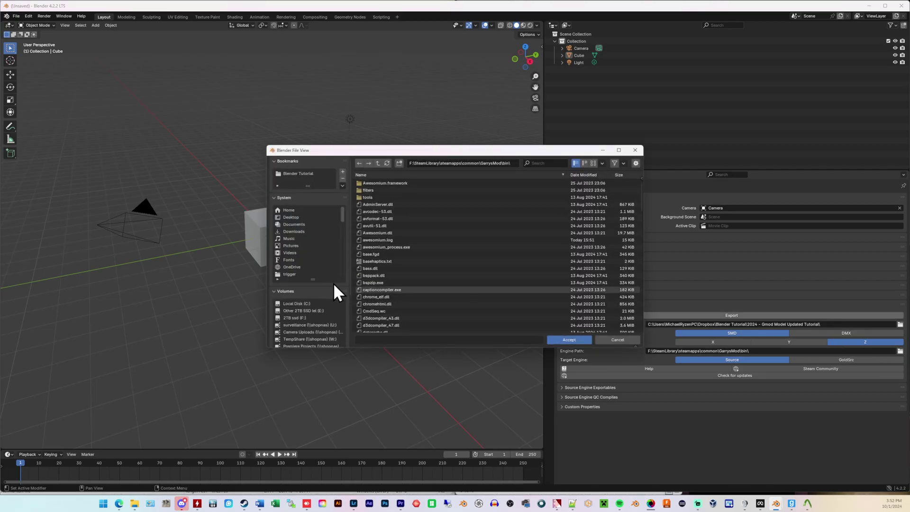
{"action": "scroll", "coordinate": [317, 306], "scroll_direction": "down", "scroll_amount": 3}
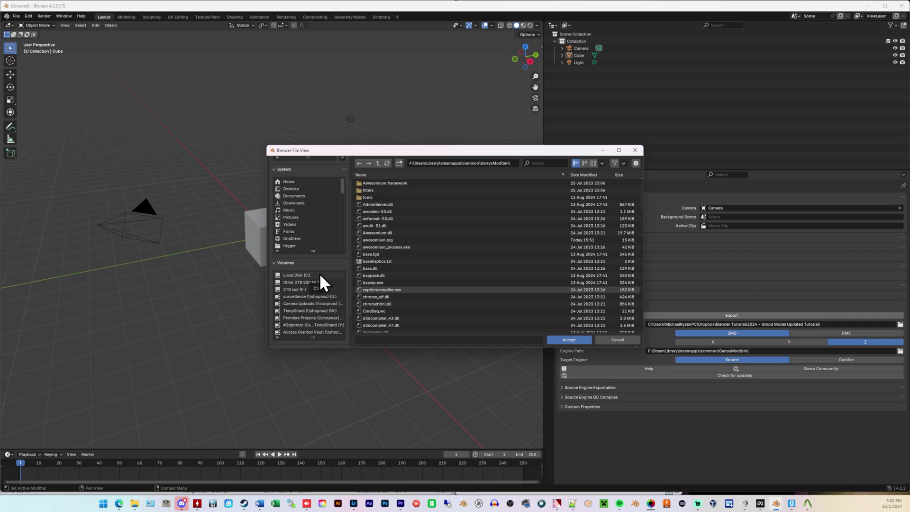
{"action": "left_click", "coordinate": [320, 275]}
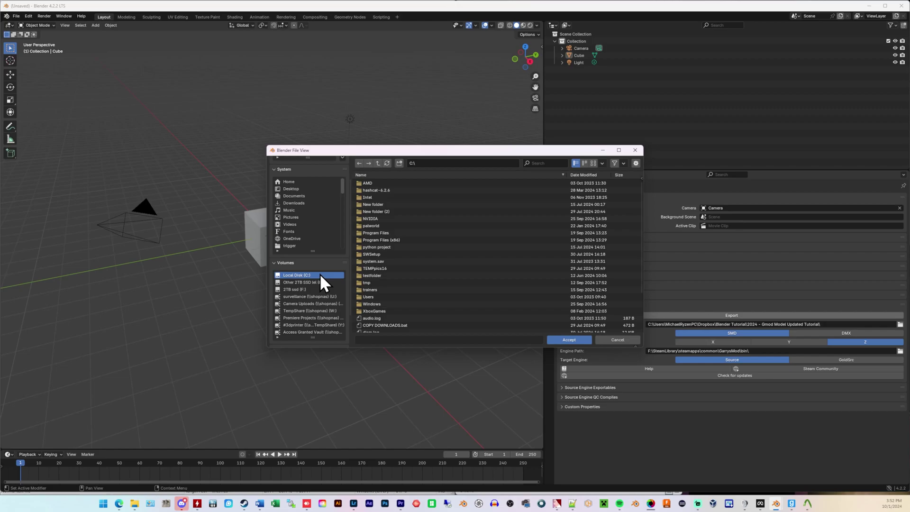
{"action": "double_click", "coordinate": [404, 240]}
{"action": "scroll", "coordinate": [398, 275], "scroll_direction": "down", "scroll_amount": 3}
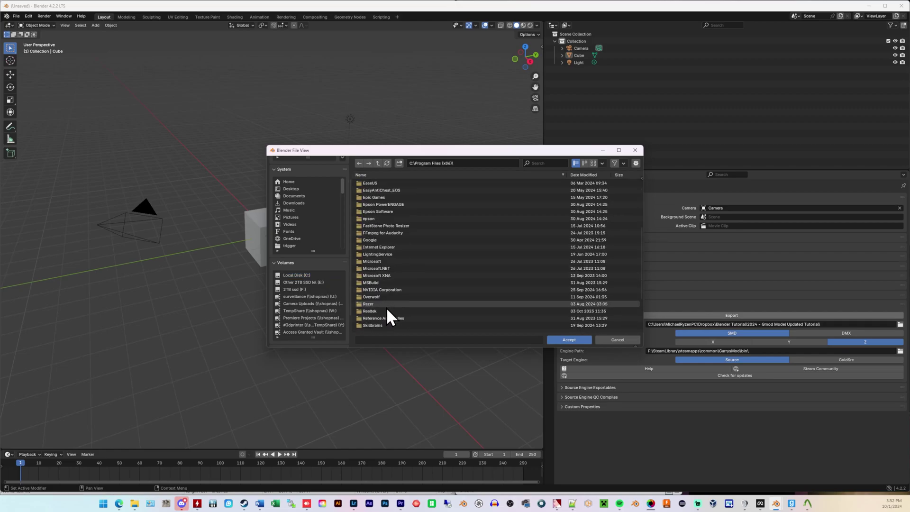
{"action": "scroll", "coordinate": [385, 303], "scroll_direction": "up", "scroll_amount": 1}
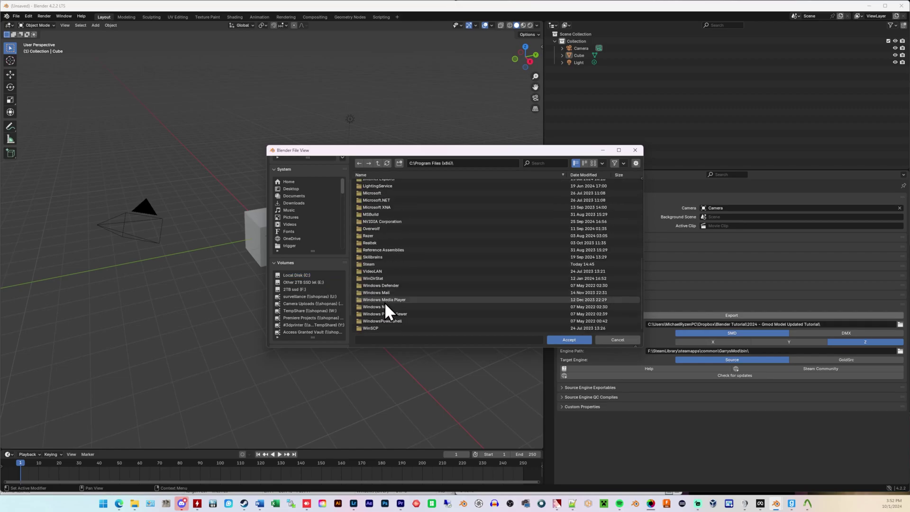
{"action": "left_click", "coordinate": [319, 288]}
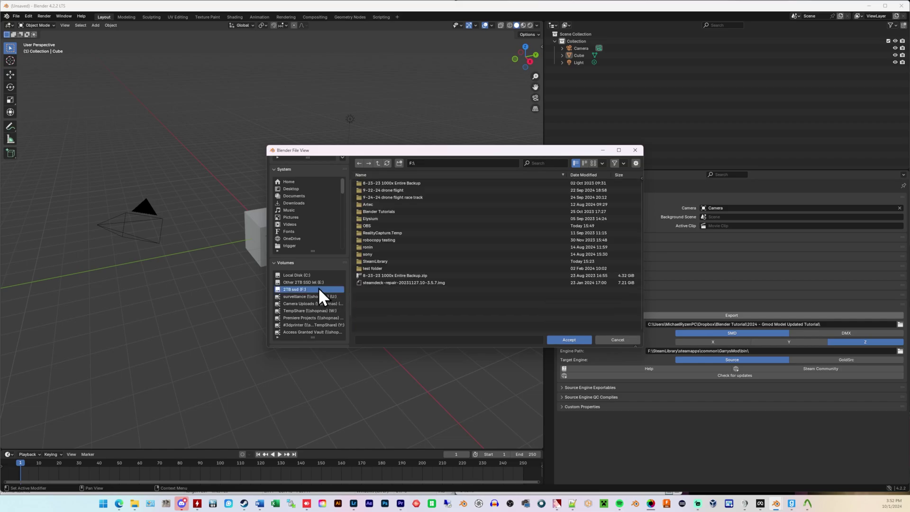
{"action": "double_click", "coordinate": [383, 260]}
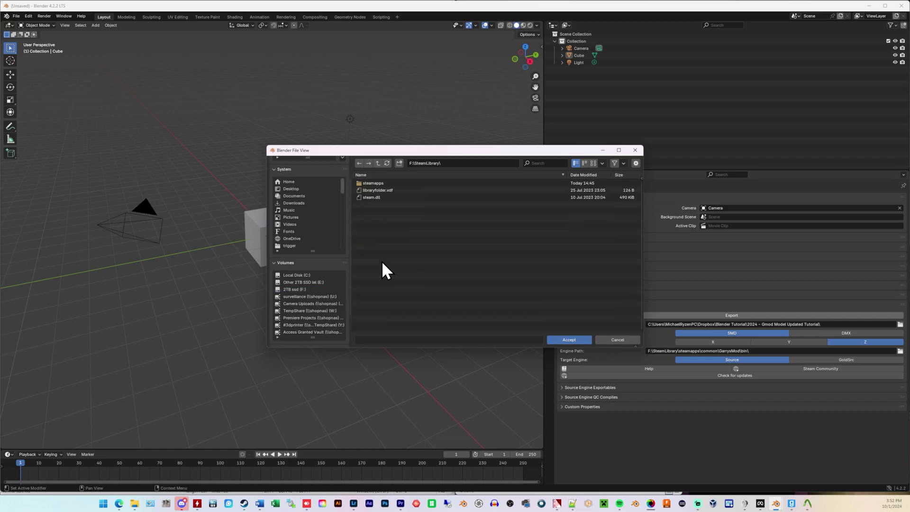
{"action": "double_click", "coordinate": [389, 183]}
{"action": "double_click", "coordinate": [389, 183]}
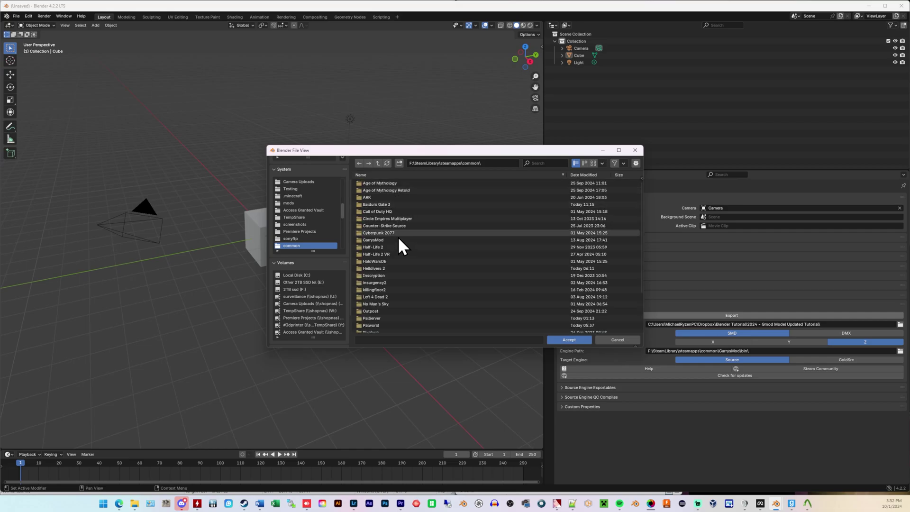
{"action": "double_click", "coordinate": [398, 239]}
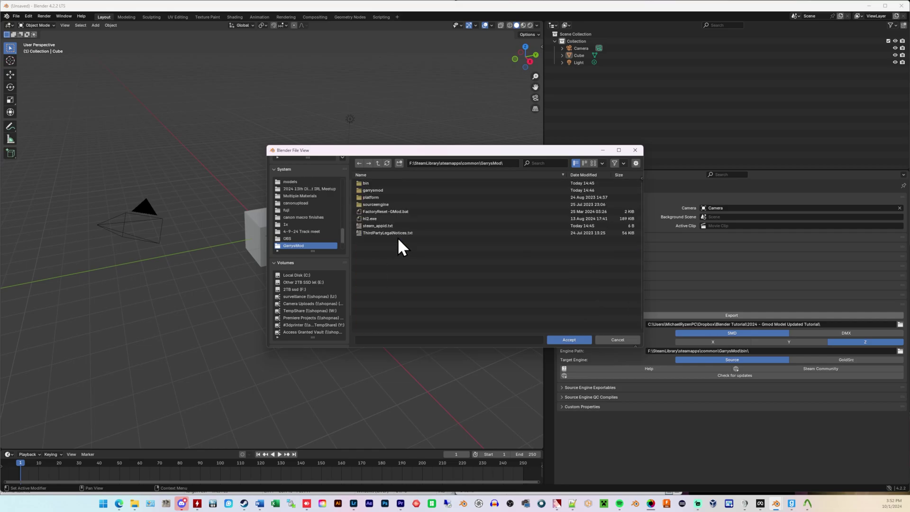
{"action": "double_click", "coordinate": [392, 183]}
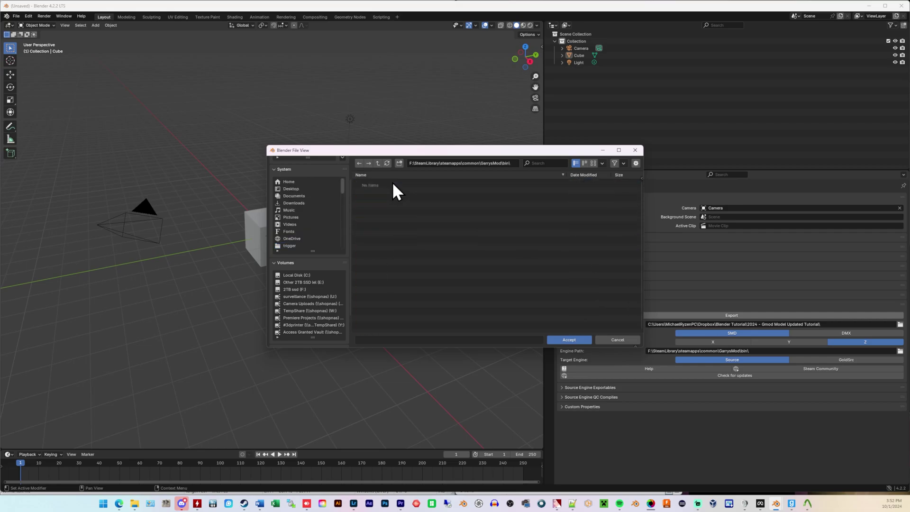
{"action": "left_click", "coordinate": [573, 342]}
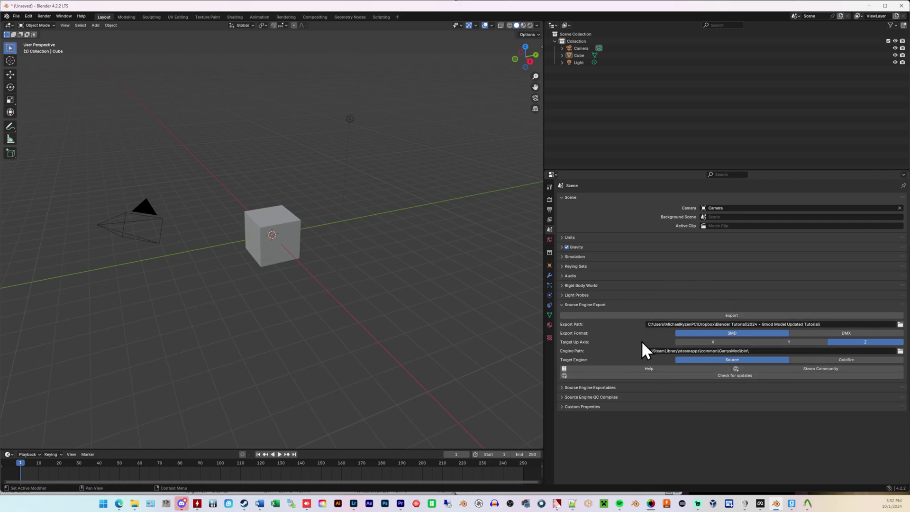
Save the current setup with File > Defaults > Save Startup File and confirm.
{"action": "left_click", "coordinate": [16, 16]}
{"action": "mouse_move", "coordinate": [55, 157]}
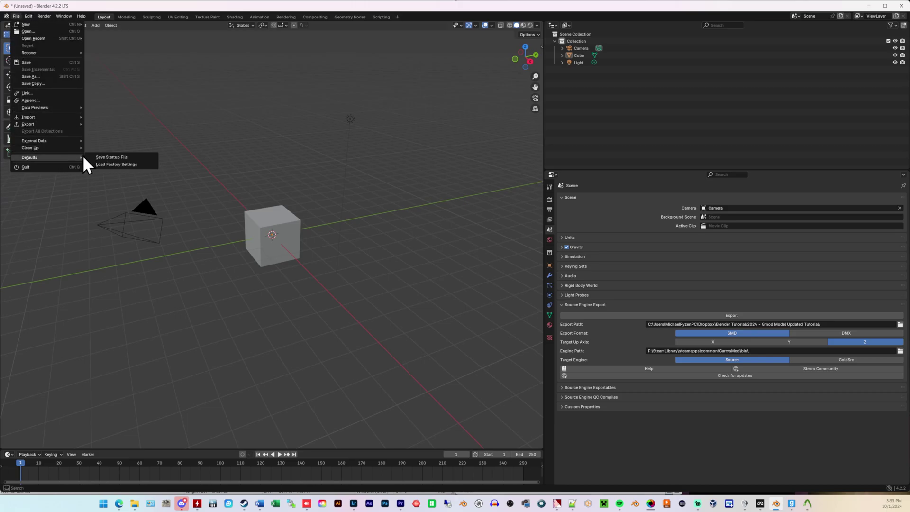
{"action": "left_click", "coordinate": [109, 157]}
{"action": "left_click", "coordinate": [433, 260]}
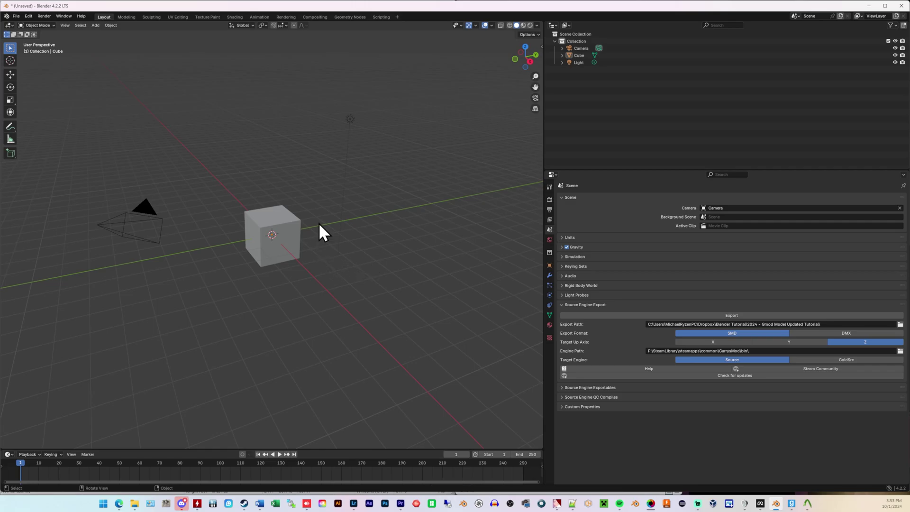
Scale the selected default cube by 15 with S15, then zoom out to view it whole.
{"action": "left_click", "coordinate": [286, 219]}
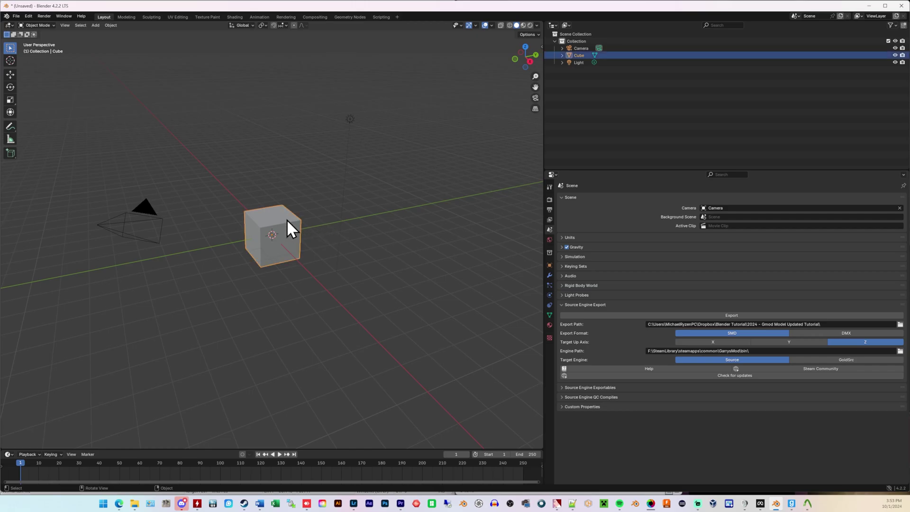
{"action": "type", "text": "s"}
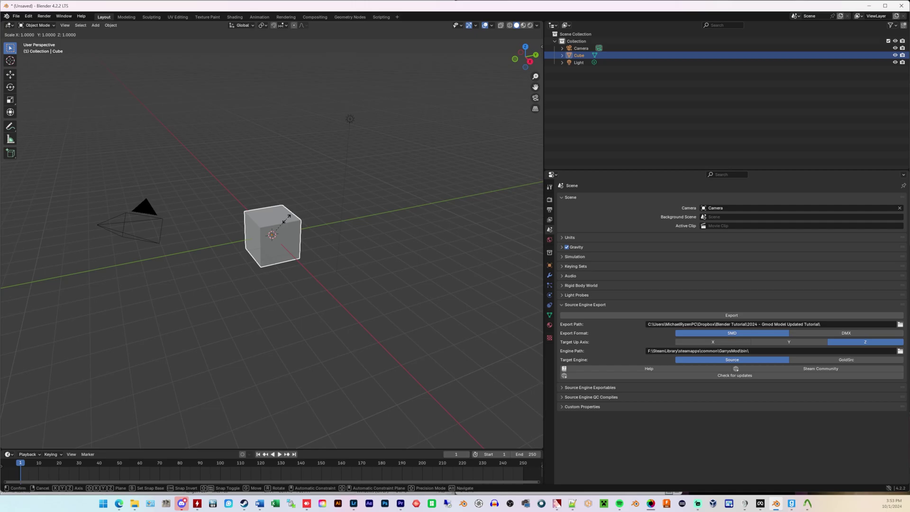
{"action": "type", "text": "15"}
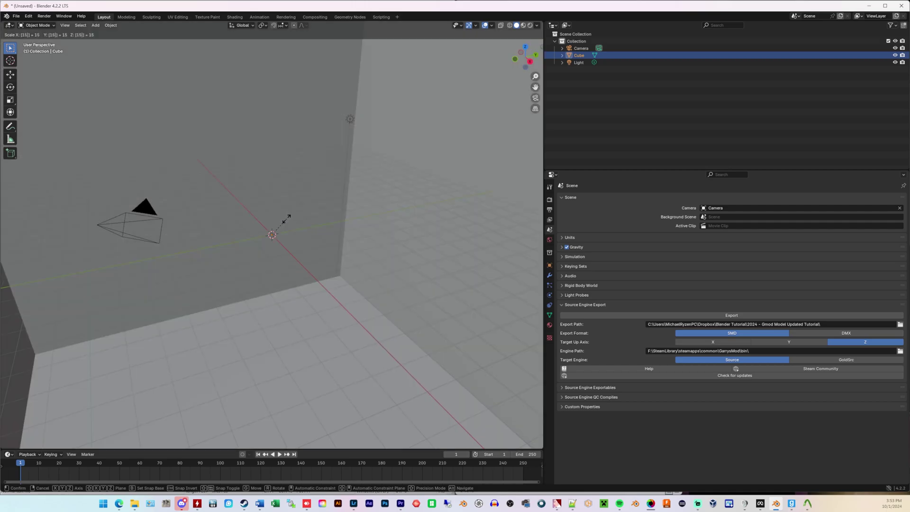
{"action": "left_click", "coordinate": [286, 219]}
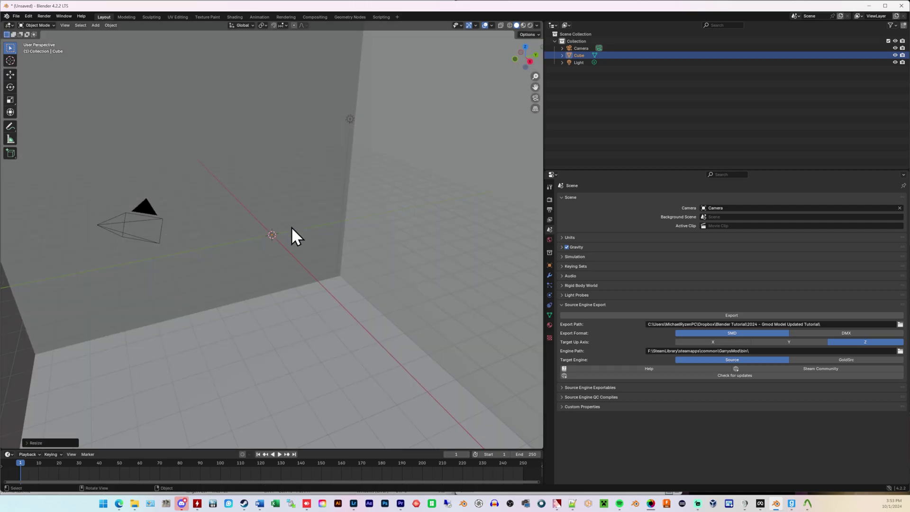
{"action": "scroll", "coordinate": [289, 223], "scroll_direction": "down", "scroll_amount": 12}
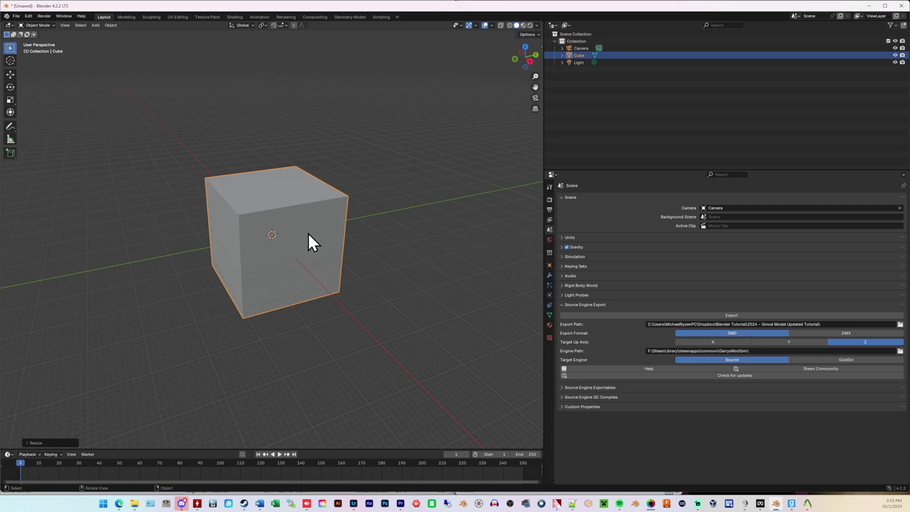
{"action": "middle_click_drag", "start_coordinate": [301, 242], "coordinate": [305, 242]}
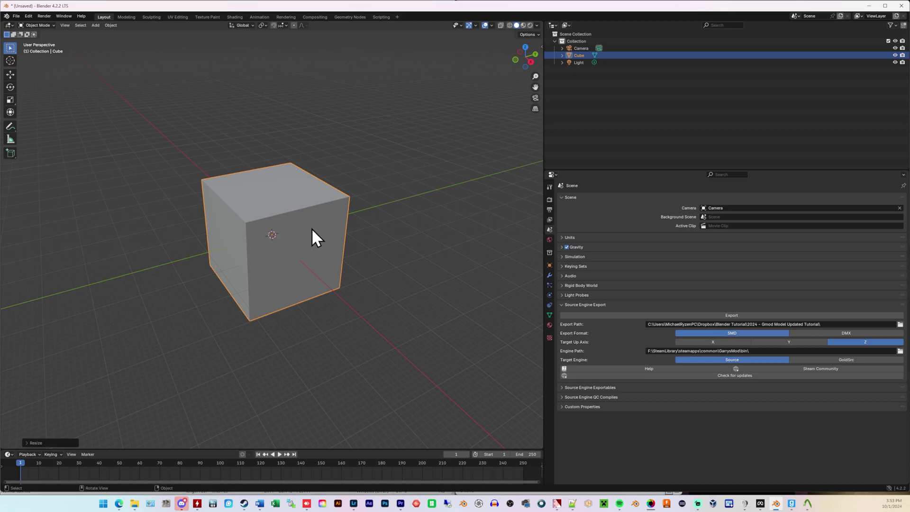
Rename Cube to 'cube' in the Outliner and move it from Collection into Scene Collection.
{"action": "double_click", "coordinate": [580, 56]}
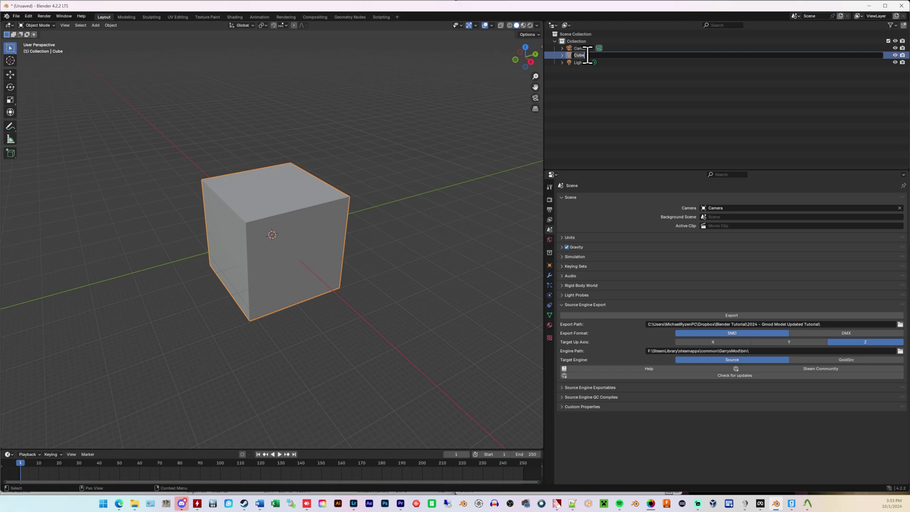
{"action": "type", "text": "cube"}
{"action": "key", "text": "Return"}
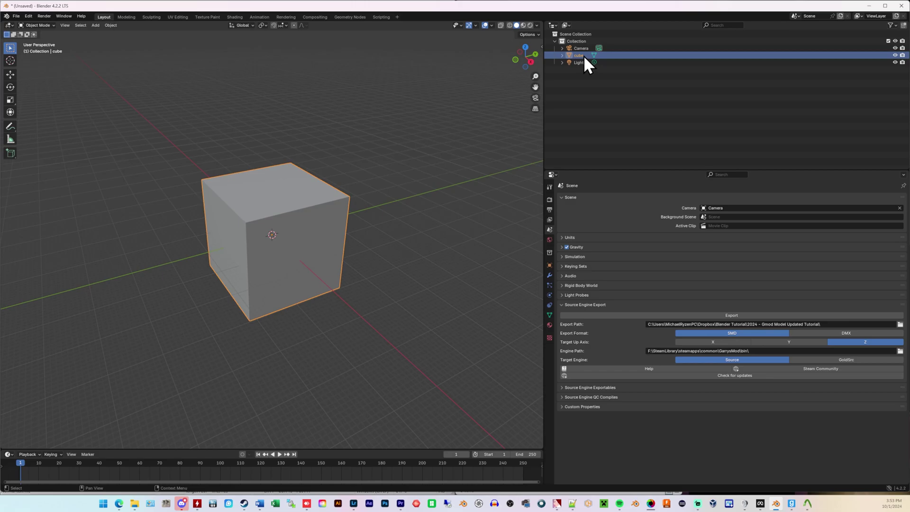
{"action": "left_click_drag", "start_coordinate": [583, 55], "coordinate": [579, 33]}
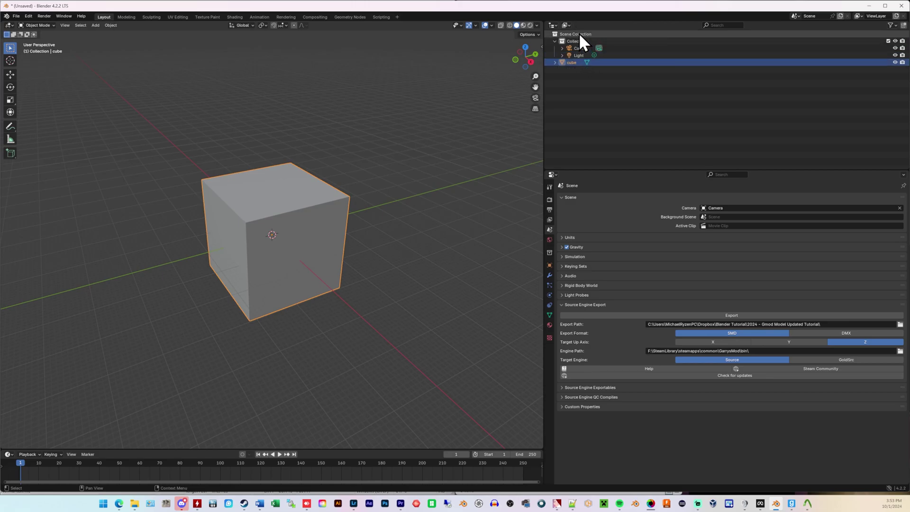
{"action": "left_click", "coordinate": [568, 81]}
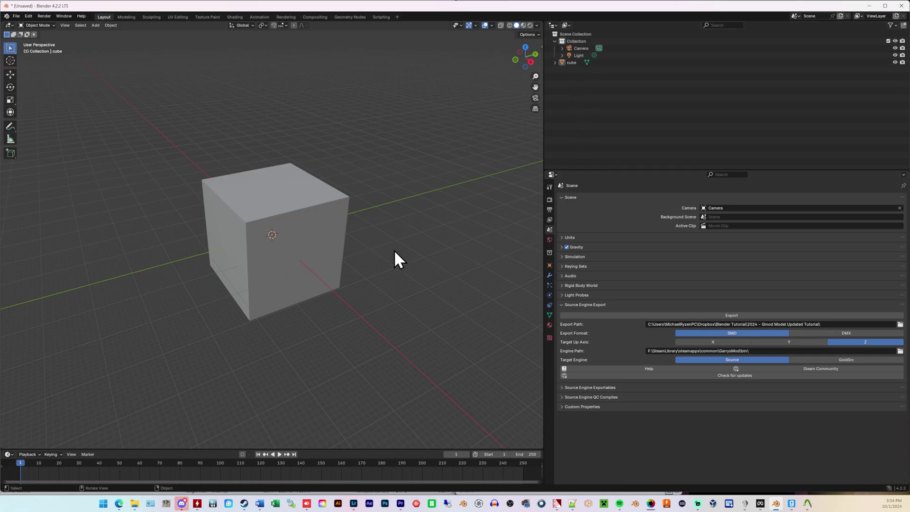
Start renaming the cube's material in Material Properties, typing 'cube_'.
{"action": "left_click", "coordinate": [294, 201]}
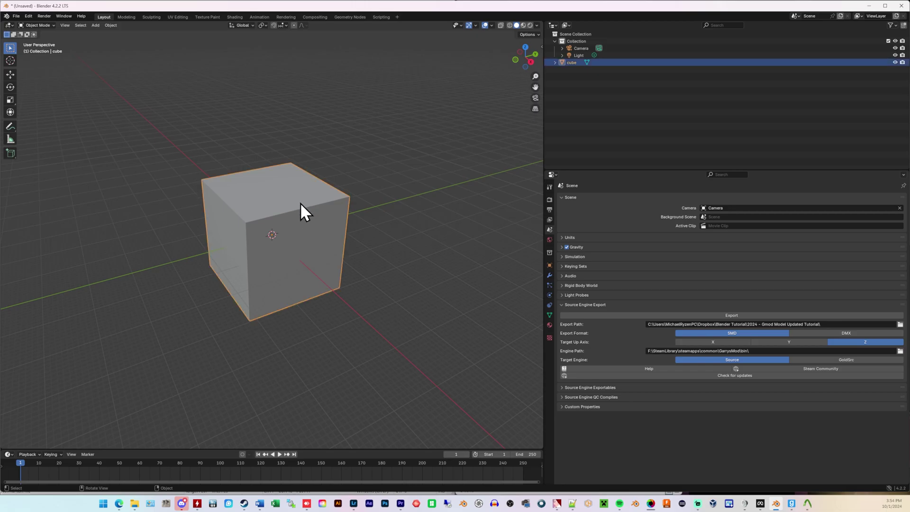
{"action": "left_click", "coordinate": [549, 325]}
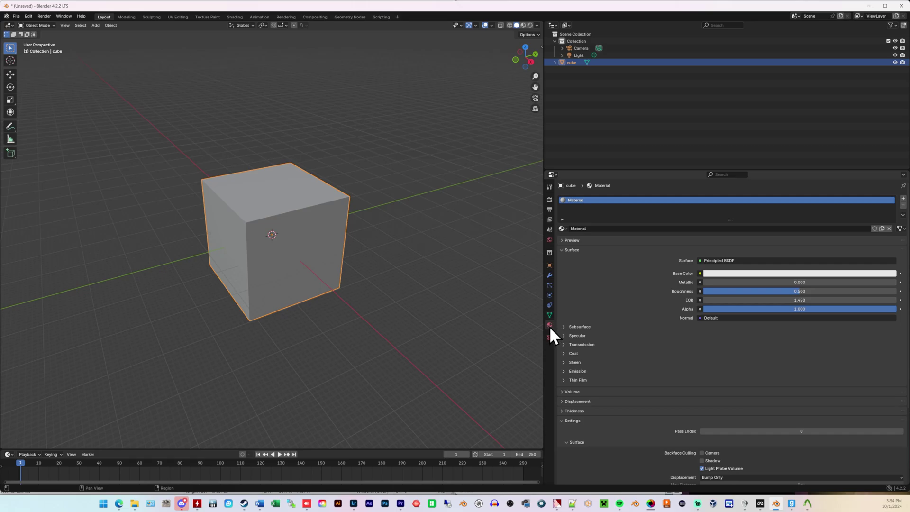
{"action": "double_click", "coordinate": [579, 200]}
{"action": "type", "text": "cube_text"}
Switch to the Shading workspace, snap Blender to the left half, and select the Firefly image.
{"action": "left_click", "coordinate": [234, 17]}
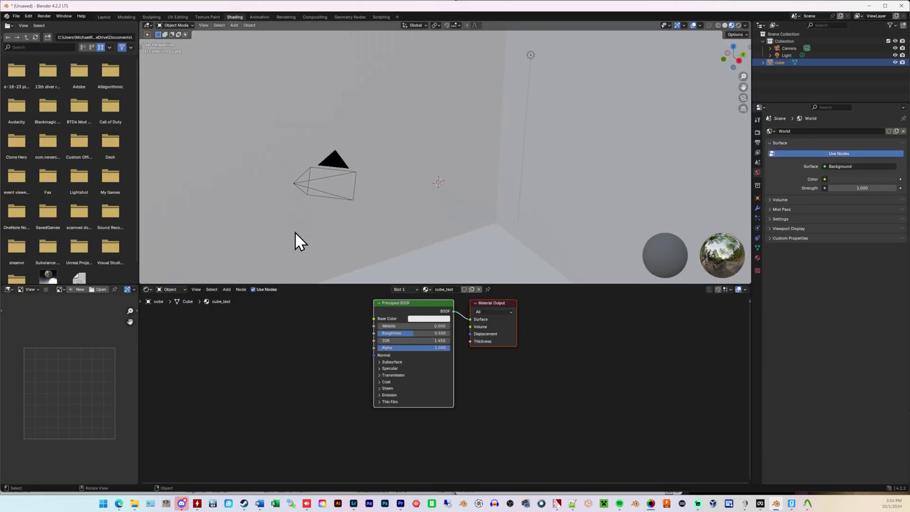
{"action": "left_click_drag", "start_coordinate": [427, 7], "coordinate": [1, 176]}
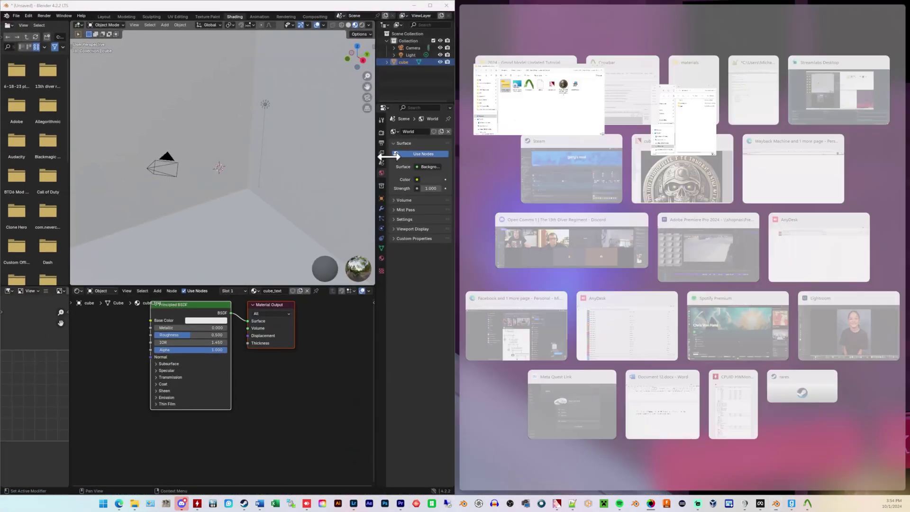
{"action": "left_click", "coordinate": [449, 322]}
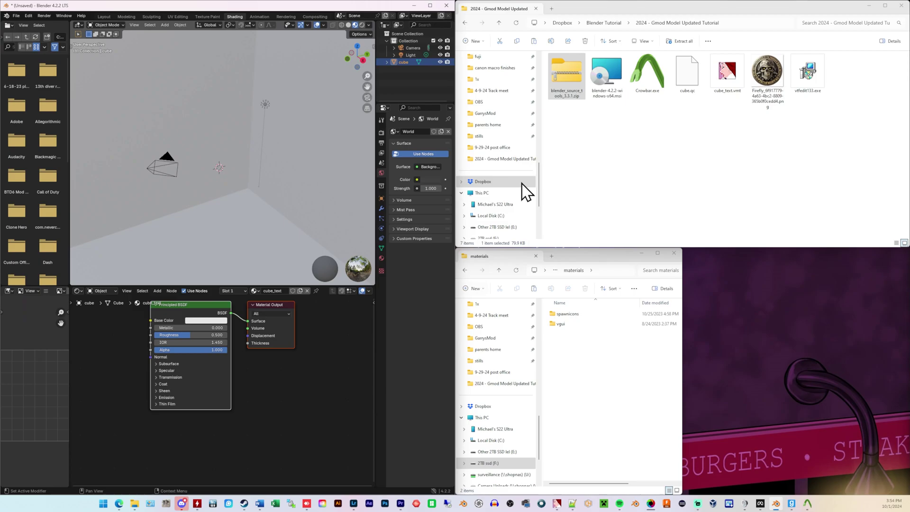
{"action": "left_click", "coordinate": [767, 74]}
Add the Firefly image as a texture node and wire its Color to Principled BSDF Base Color.
{"action": "left_click_drag", "start_coordinate": [767, 74], "coordinate": [244, 185]}
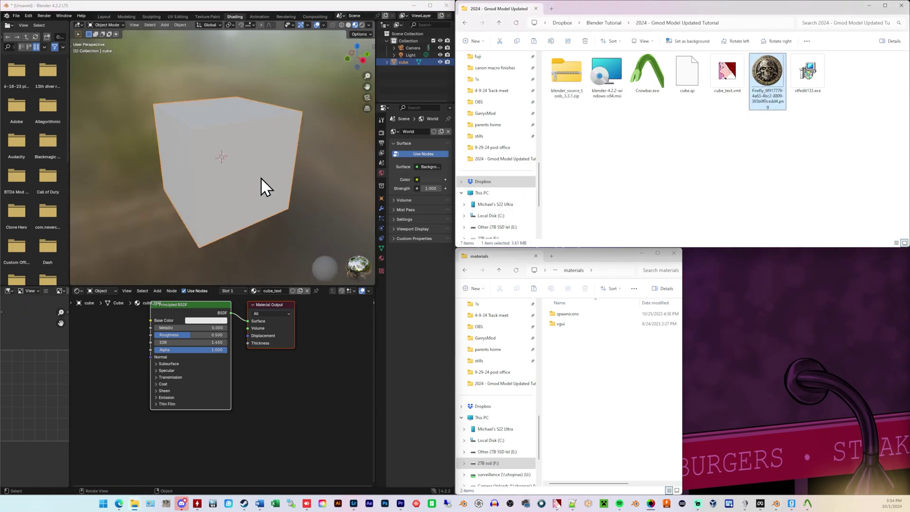
{"action": "left_click_drag", "start_coordinate": [768, 90], "coordinate": [93, 334]}
{"action": "scroll", "coordinate": [100, 369], "scroll_direction": "down", "scroll_amount": 1}
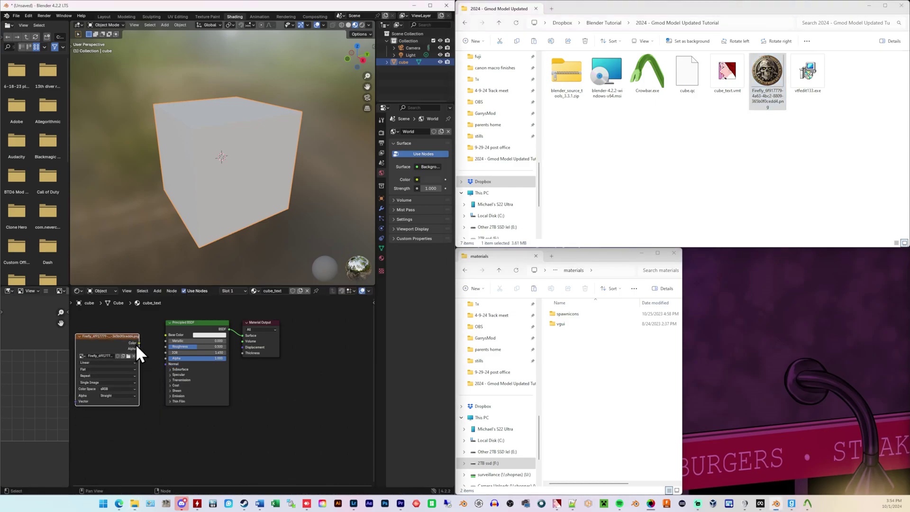
{"action": "left_click_drag", "start_coordinate": [139, 343], "coordinate": [163, 337]}
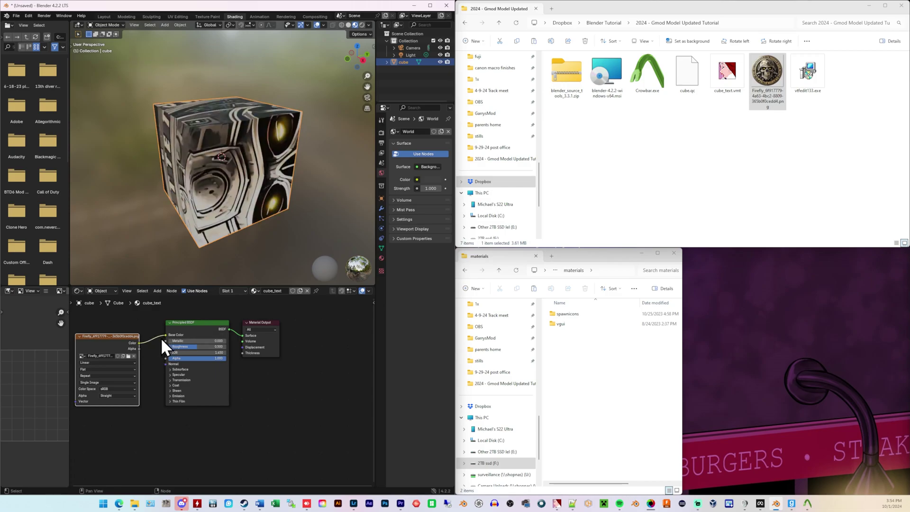
{"action": "middle_click_drag", "start_coordinate": [224, 185], "coordinate": [248, 190]}
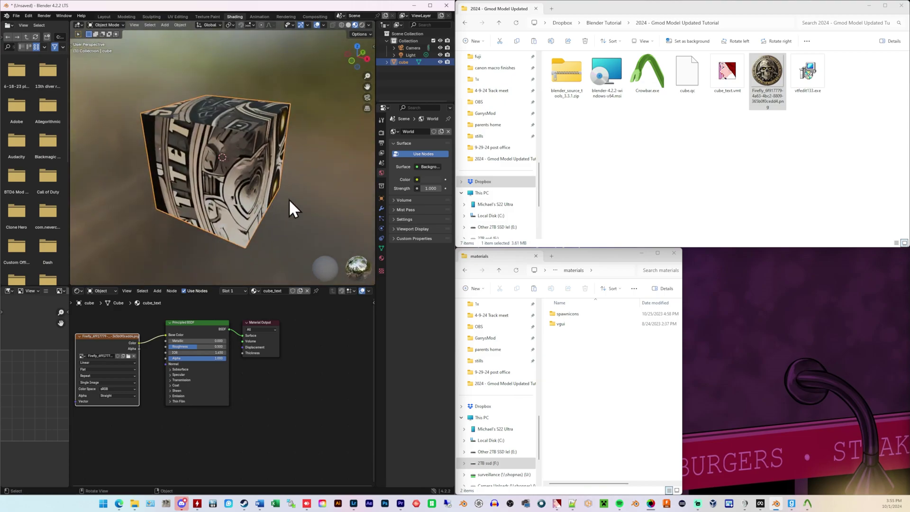
Export the cube from Source Engine Export as cube.smd and confirm it beside cube.qc.
{"action": "left_click", "coordinate": [381, 163]}
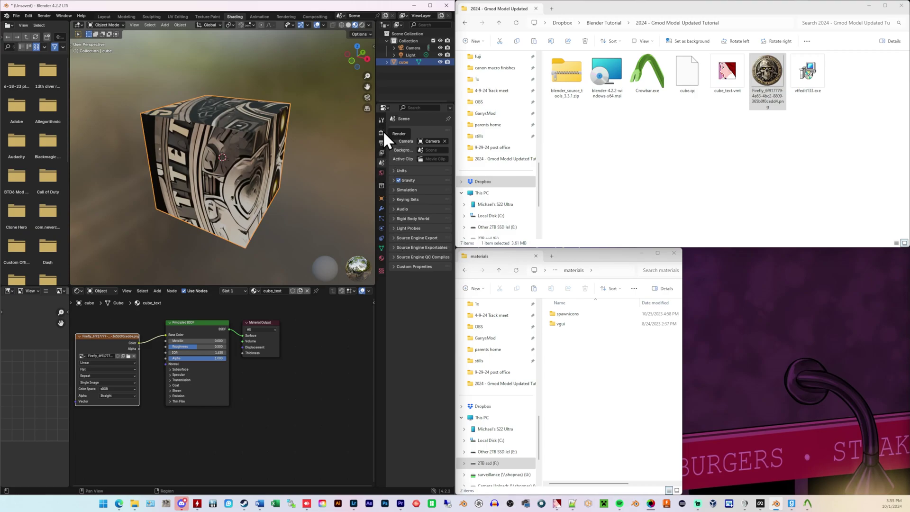
{"action": "left_click", "coordinate": [395, 236]}
{"action": "left_click", "coordinate": [413, 248]}
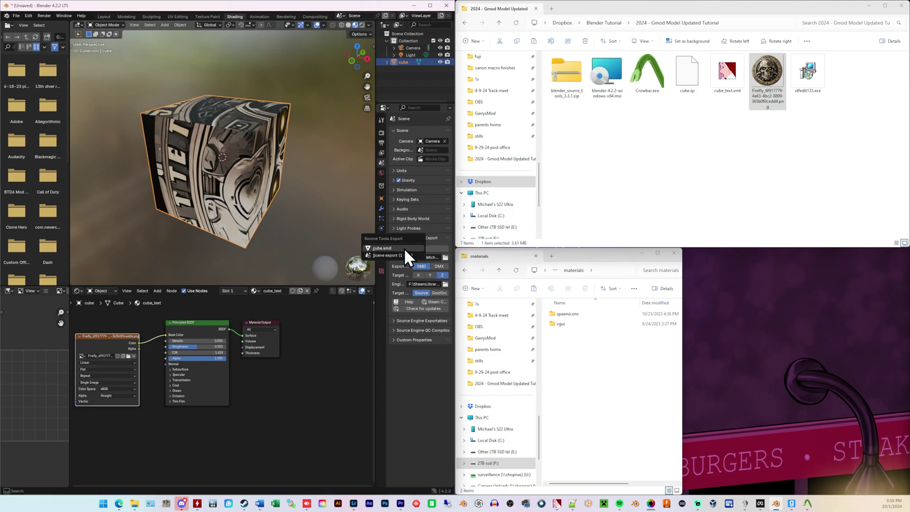
{"action": "left_click", "coordinate": [382, 248]}
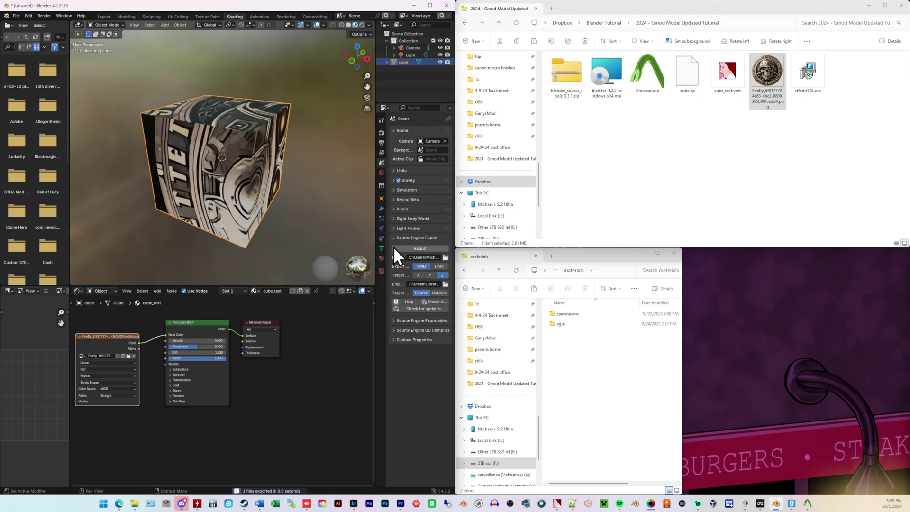
{"action": "left_click", "coordinate": [861, 81]}
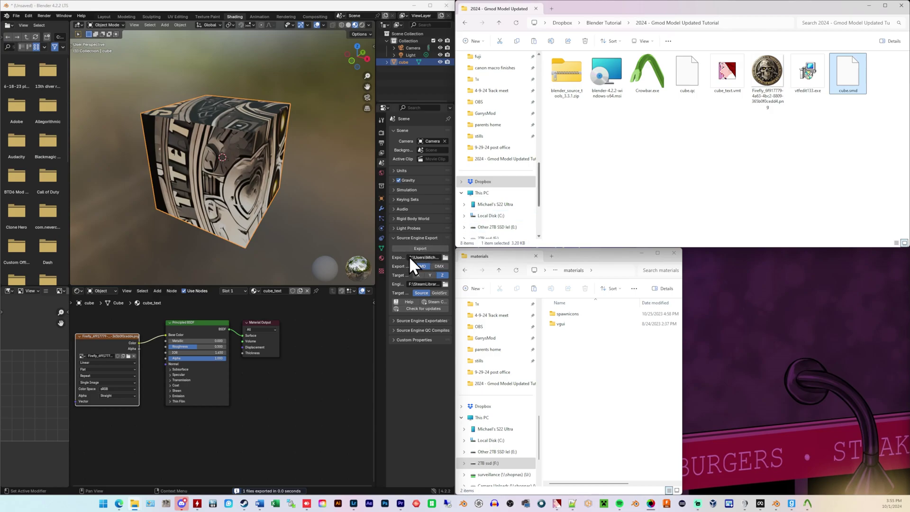
{"action": "left_click", "coordinate": [690, 173]}
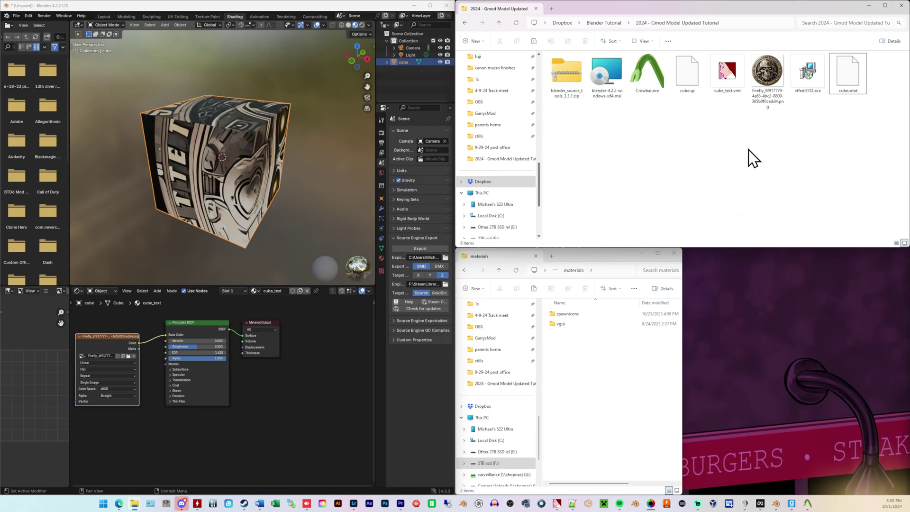
{"action": "left_click", "coordinate": [808, 503]}
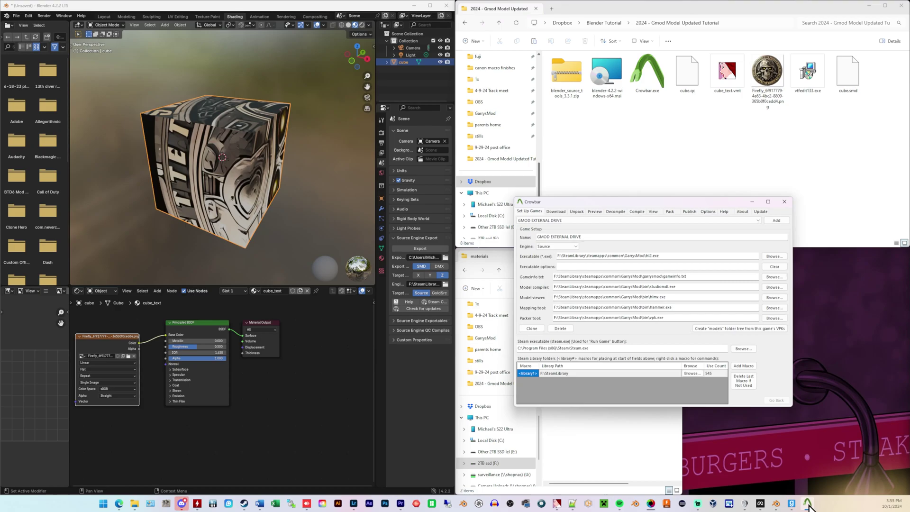
{"action": "left_click", "coordinate": [769, 202]}
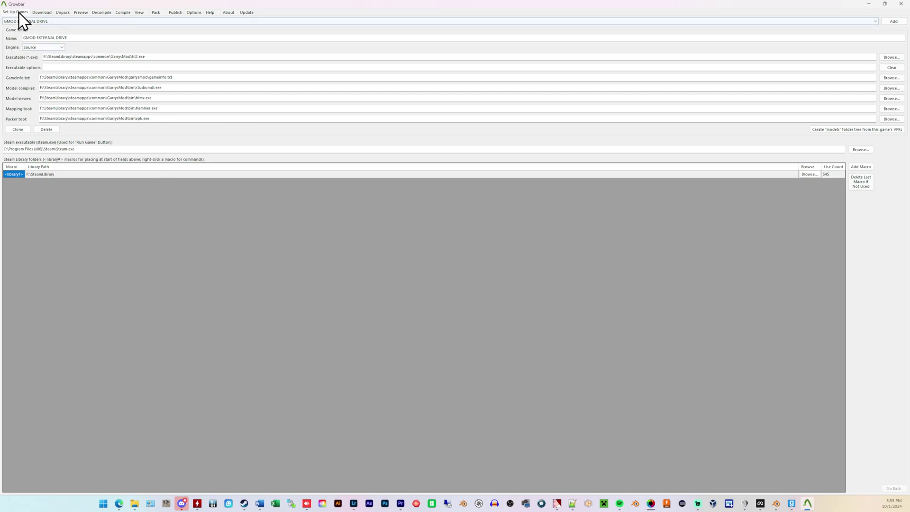
{"action": "left_click", "coordinate": [904, 22]}
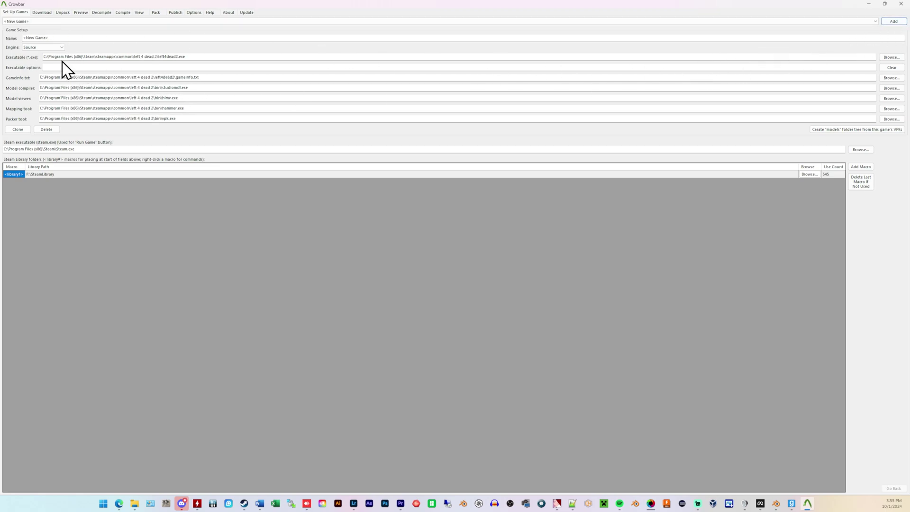
{"action": "left_click", "coordinate": [38, 38]}
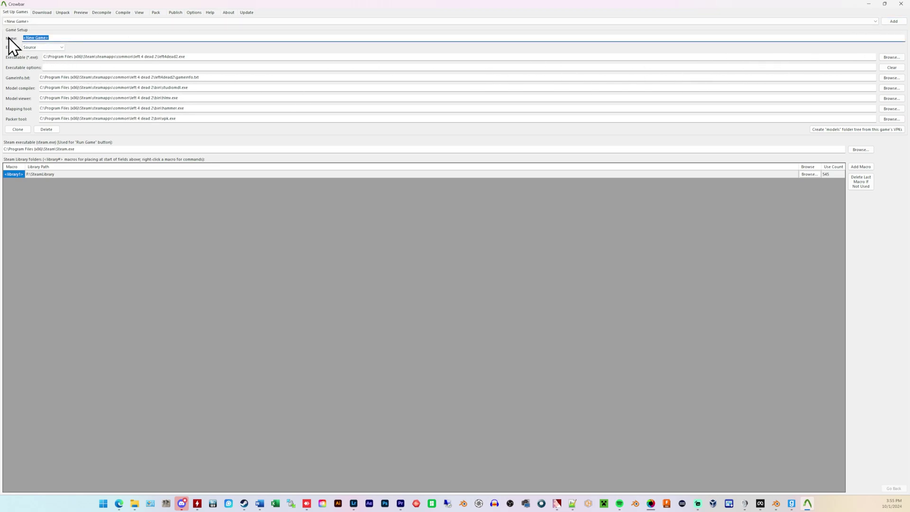
{"action": "type", "text": "gmod external ssd"}
{"action": "left_click", "coordinate": [140, 57]}
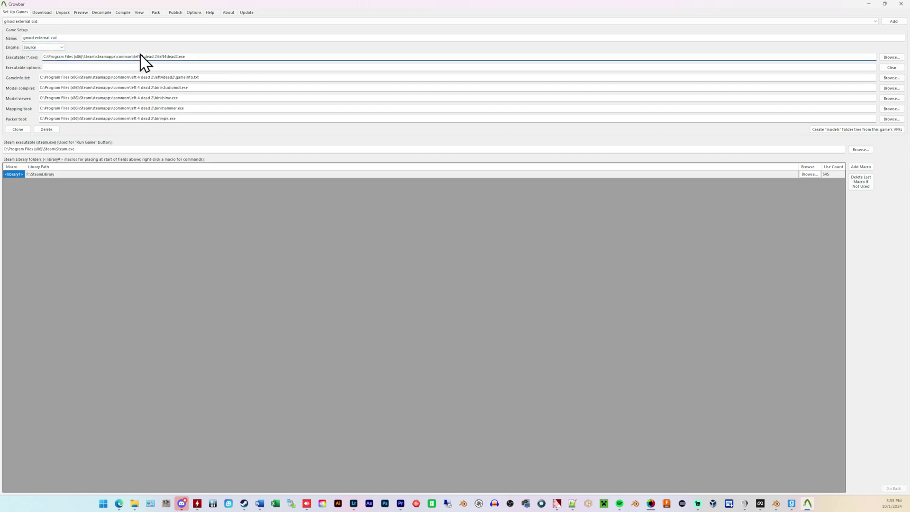
{"action": "left_click", "coordinate": [151, 98]}
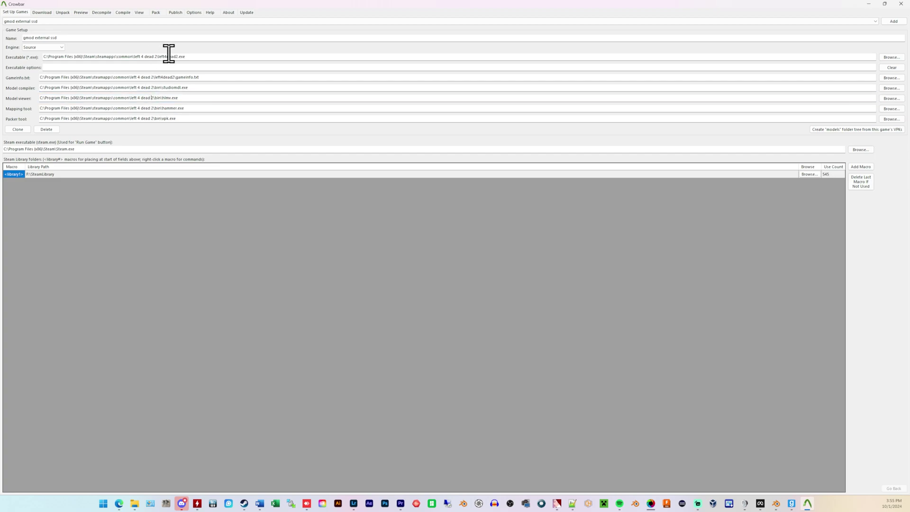
{"action": "left_click_drag", "start_coordinate": [154, 56], "coordinate": [193, 88]}
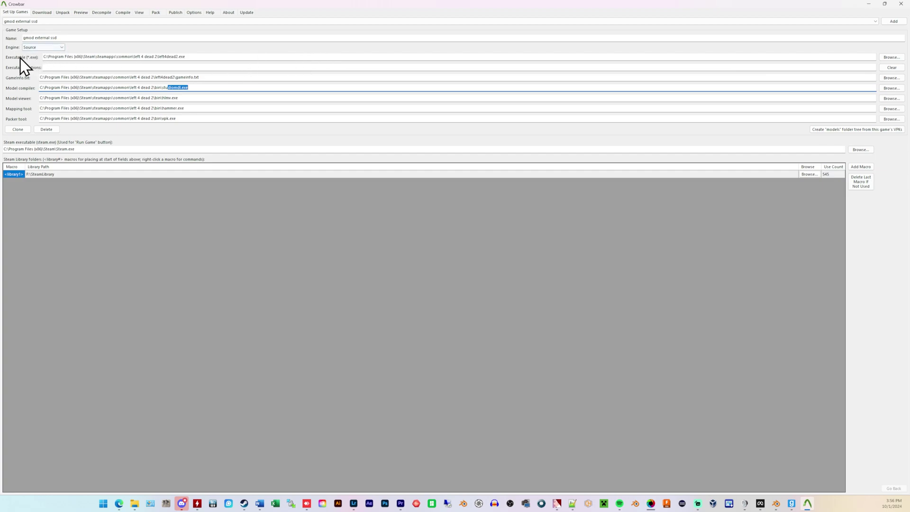
Browse to F:\SteamLibrary\steamapps\common and pin the GarrysMod folder to Quick access.
{"action": "left_click", "coordinate": [57, 56]}
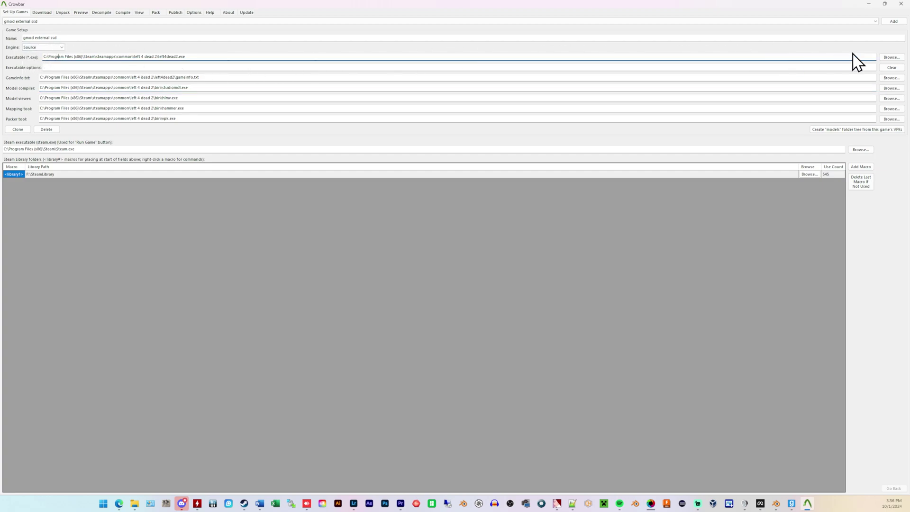
{"action": "left_click", "coordinate": [890, 57]}
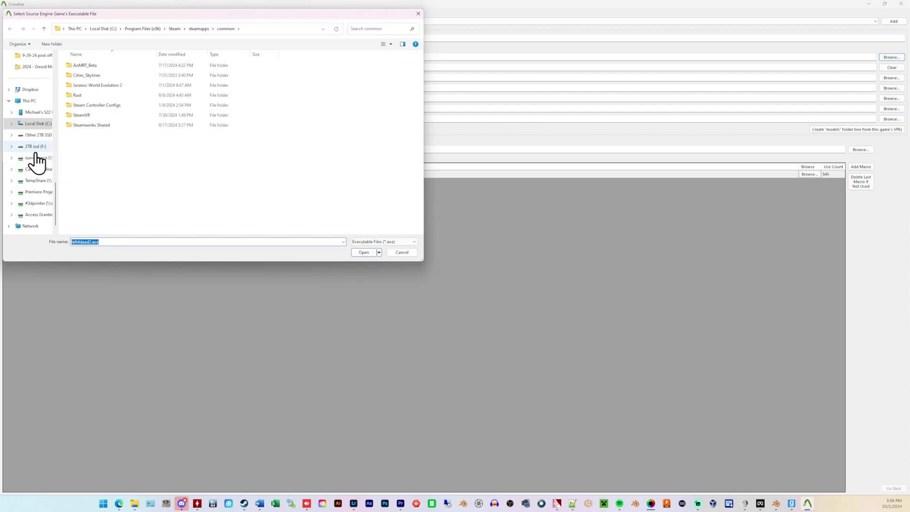
{"action": "left_click", "coordinate": [36, 148]}
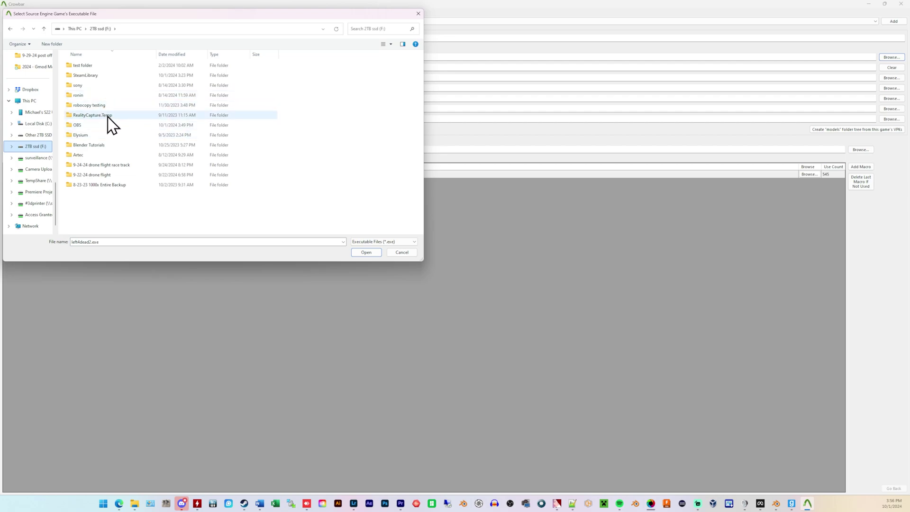
{"action": "left_click", "coordinate": [101, 76]}
{"action": "double_click", "coordinate": [100, 75]}
{"action": "double_click", "coordinate": [101, 65]}
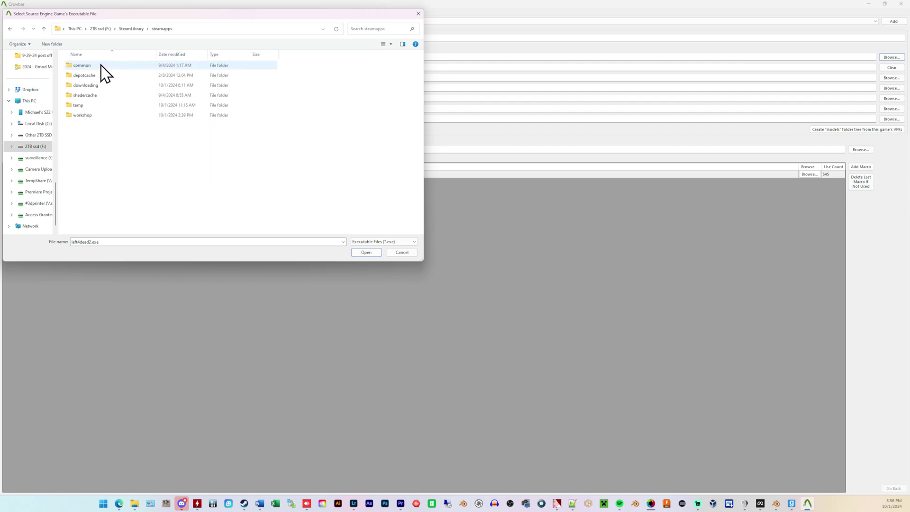
{"action": "double_click", "coordinate": [101, 66]}
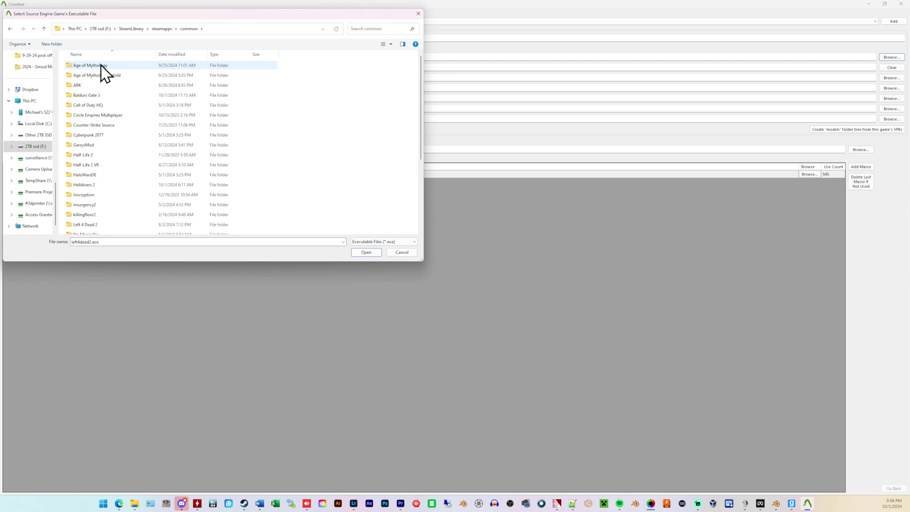
{"action": "left_click", "coordinate": [100, 146]}
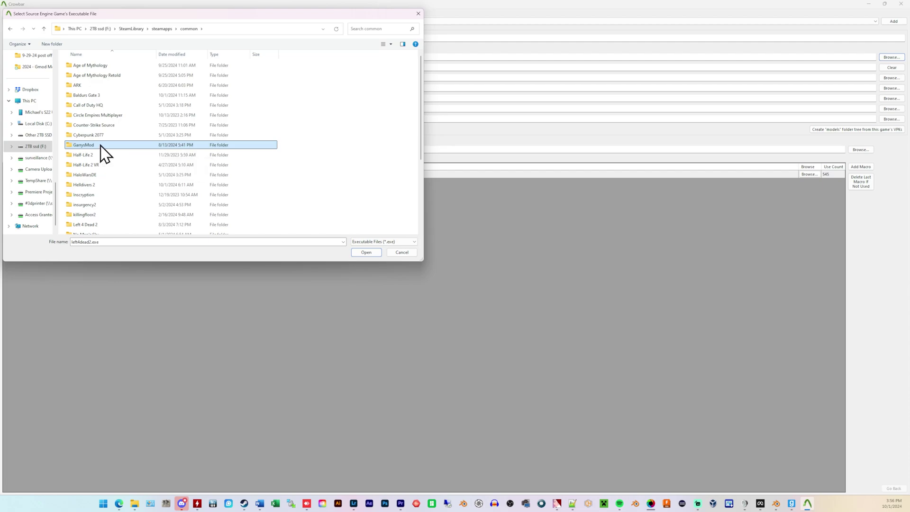
{"action": "right_click", "coordinate": [100, 146]}
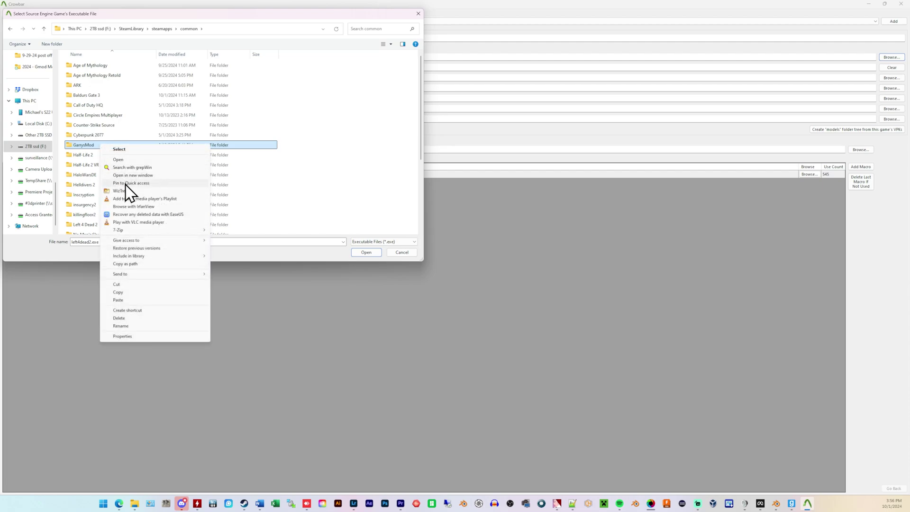
{"action": "left_click", "coordinate": [334, 151]}
Set the executable to hl2.exe from the pinned GarrysMod folder.
{"action": "scroll", "coordinate": [35, 116], "scroll_direction": "up", "scroll_amount": 4}
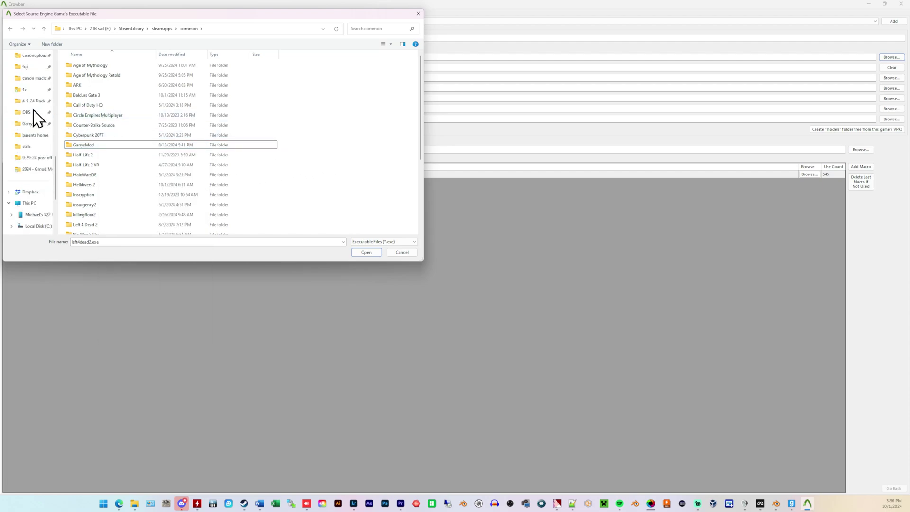
{"action": "left_click", "coordinate": [26, 124]}
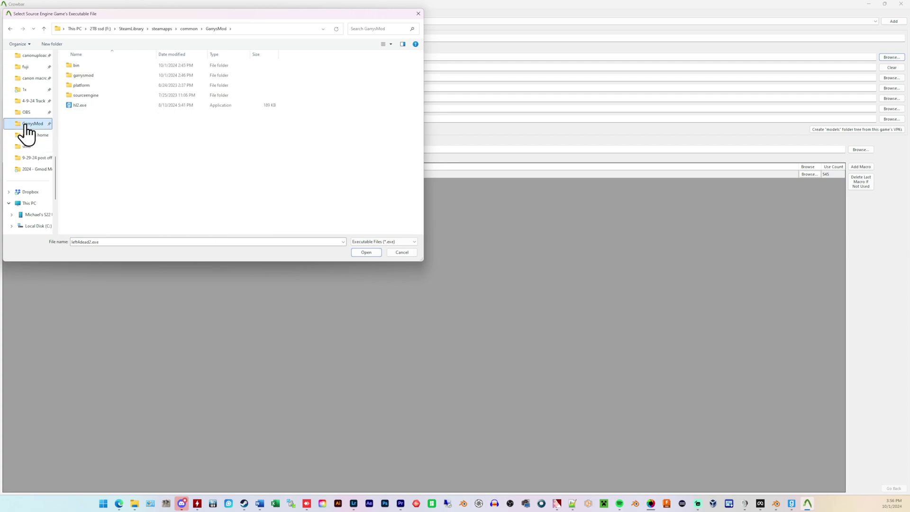
{"action": "left_click", "coordinate": [92, 107]}
{"action": "double_click", "coordinate": [93, 106]}
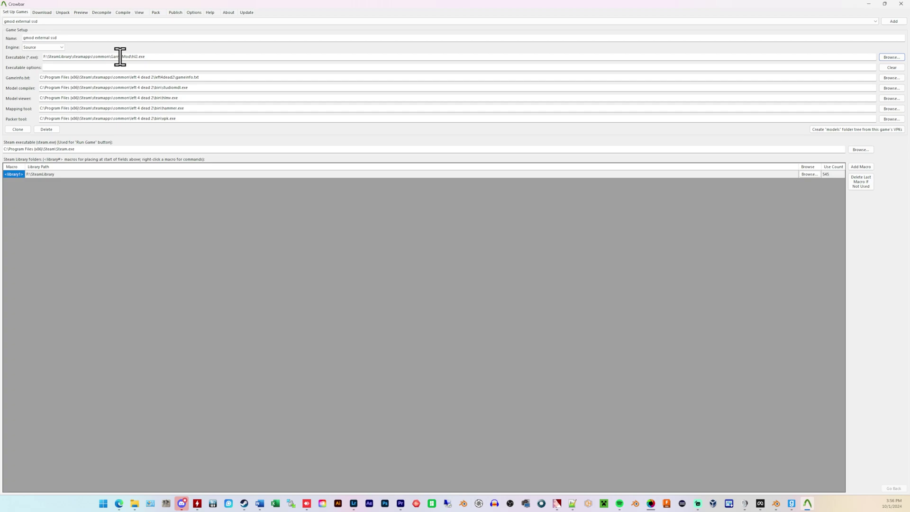
{"action": "left_click_drag", "start_coordinate": [120, 57], "coordinate": [157, 57]}
{"action": "left_click", "coordinate": [154, 58]}
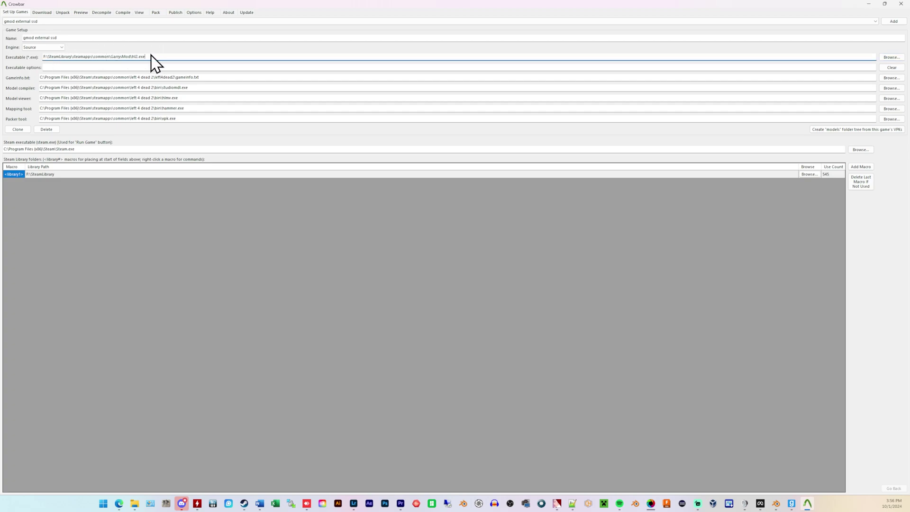
Replace the Left 4 Dead 2 GameInfo.txt path with GarrysMod\garrysmod\gameinfo.txt.
{"action": "left_click", "coordinate": [194, 77]}
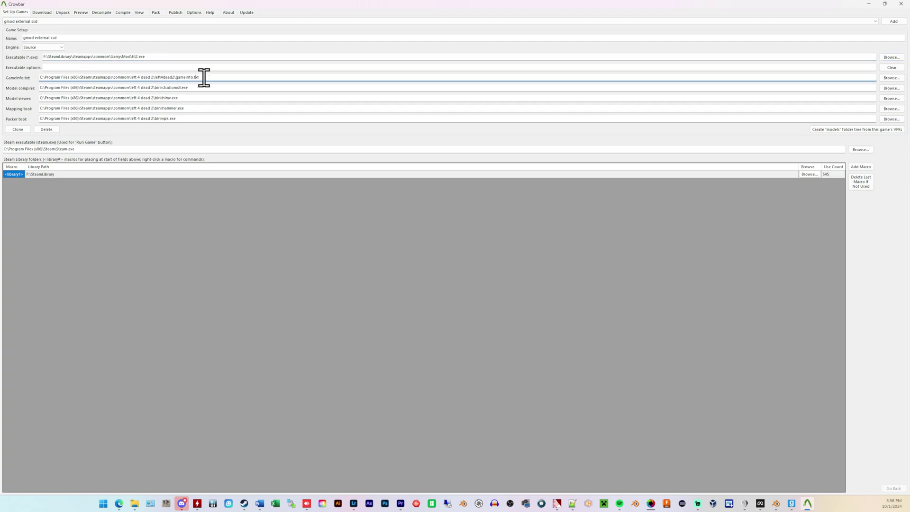
{"action": "left_click_drag", "start_coordinate": [135, 77], "coordinate": [178, 77]}
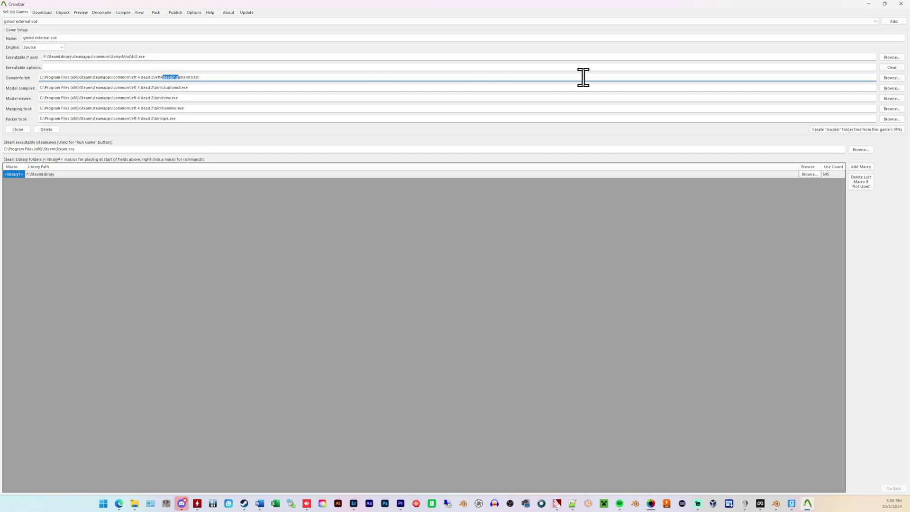
{"action": "left_click", "coordinate": [884, 79]}
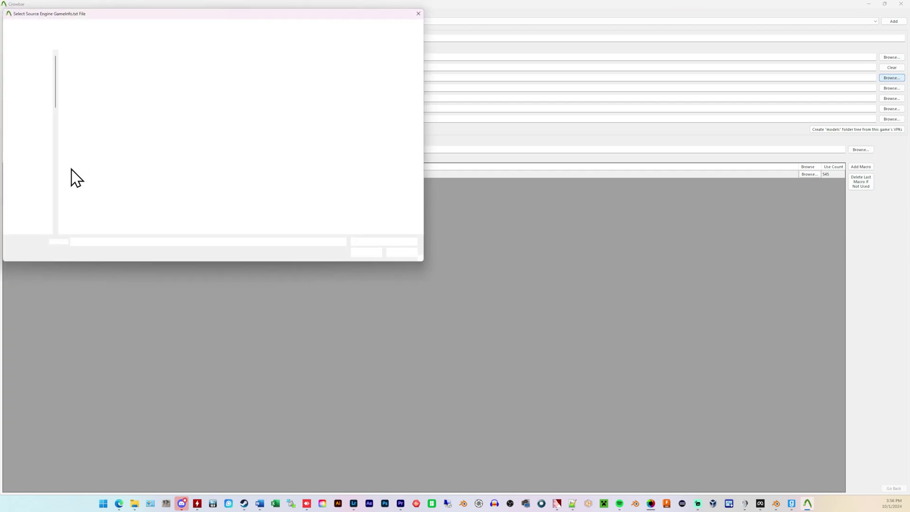
{"action": "scroll", "coordinate": [26, 152], "scroll_direction": "up", "scroll_amount": 2}
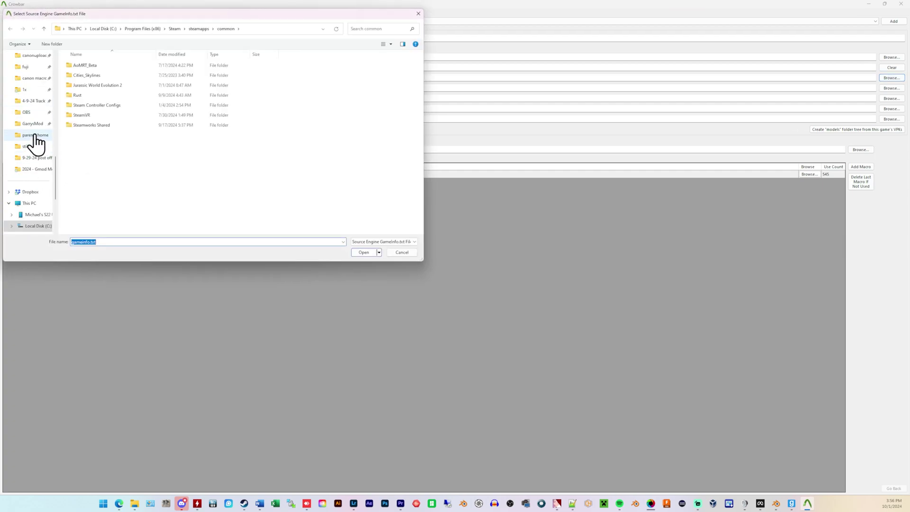
{"action": "left_click", "coordinate": [32, 124]}
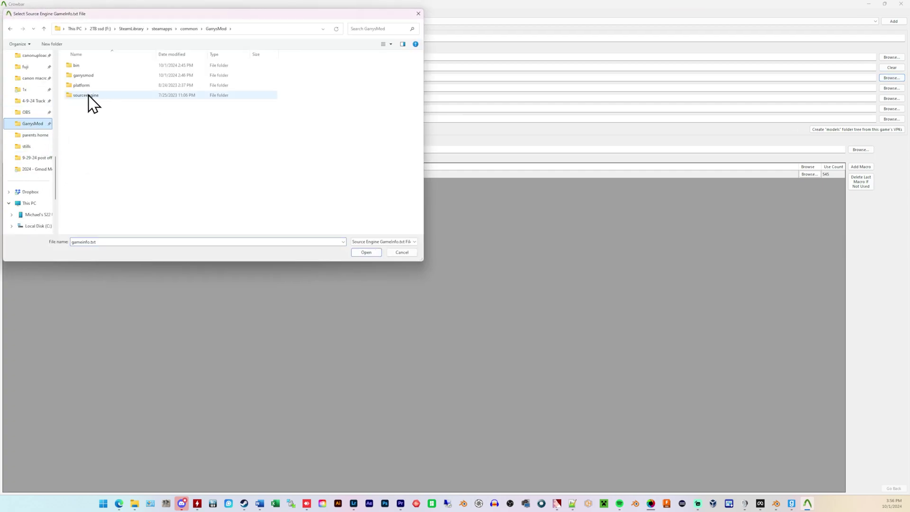
{"action": "double_click", "coordinate": [83, 75]}
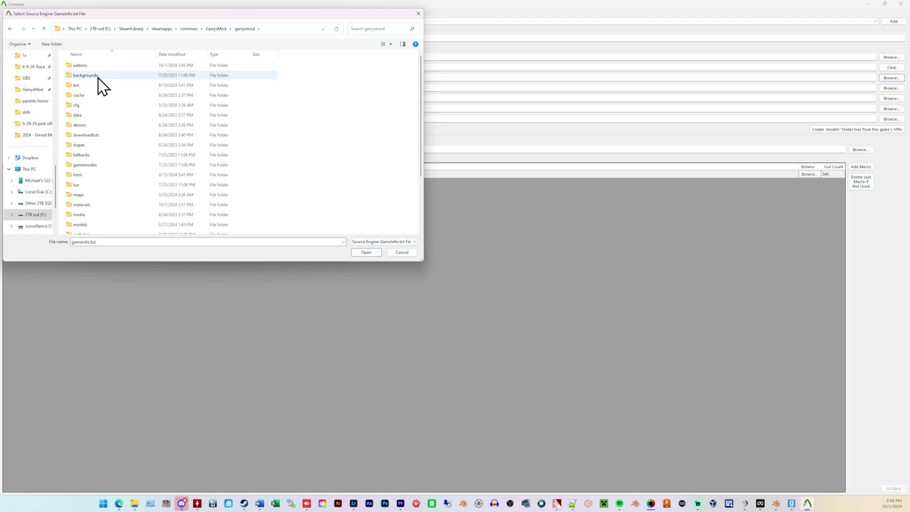
{"action": "scroll", "coordinate": [106, 138], "scroll_direction": "down", "scroll_amount": 3}
{"action": "double_click", "coordinate": [86, 231]}
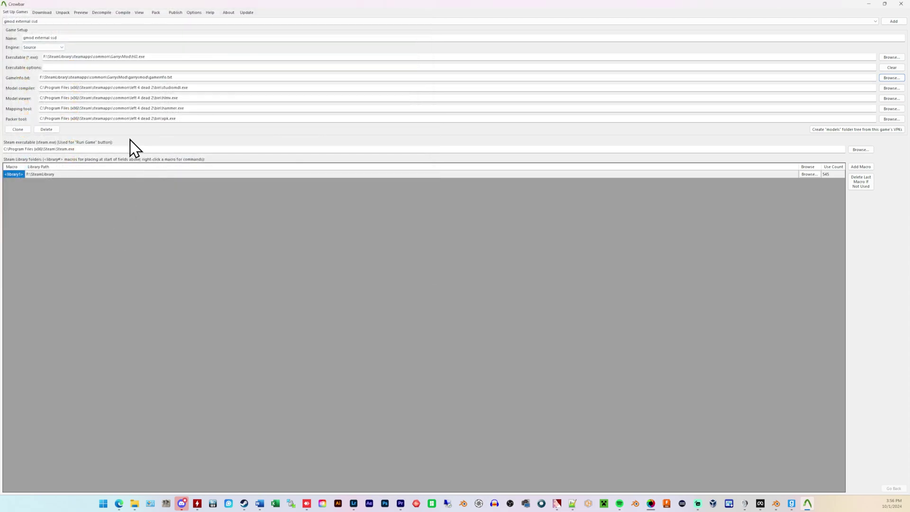
{"action": "left_click", "coordinate": [160, 88]}
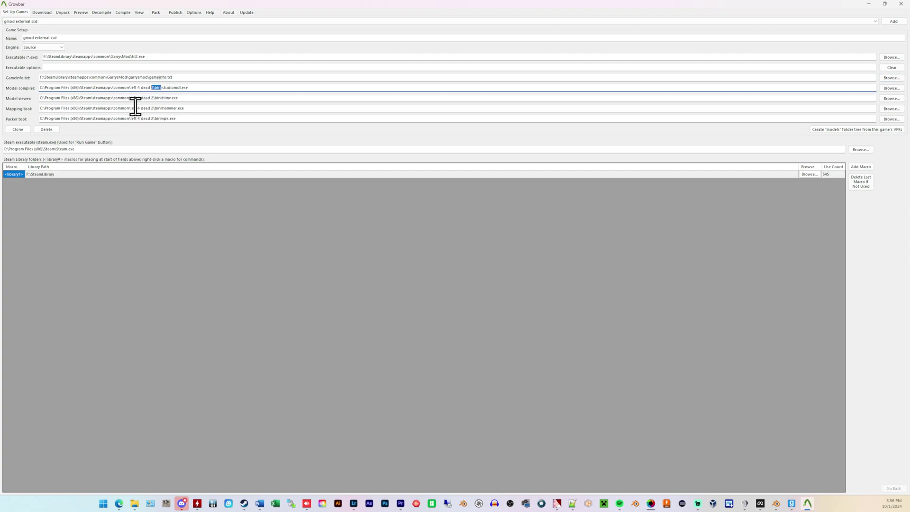
Set the model compiler to studiomdl.exe and model viewer to hlmv.exe from GarrysMod\bin.
{"action": "left_click", "coordinate": [891, 89]}
{"action": "scroll", "coordinate": [38, 144], "scroll_direction": "up", "scroll_amount": 2}
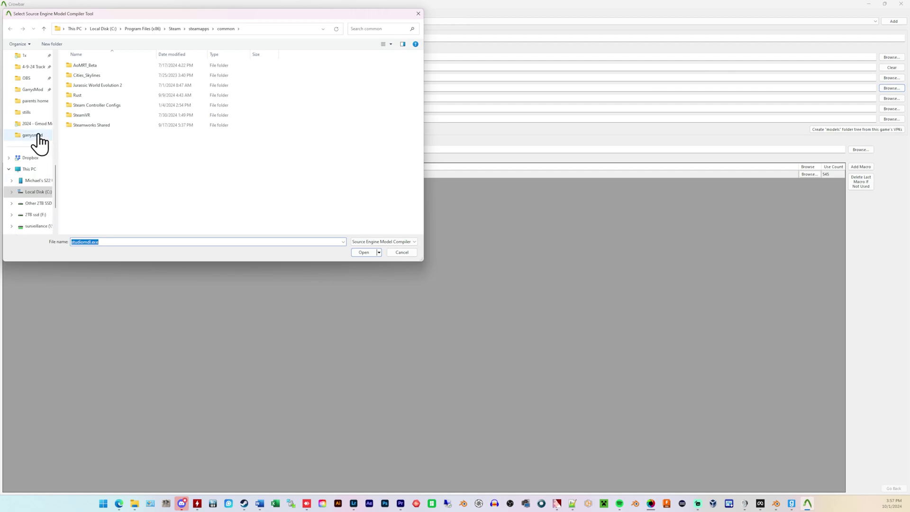
{"action": "left_click", "coordinate": [35, 90]}
{"action": "double_click", "coordinate": [105, 66]}
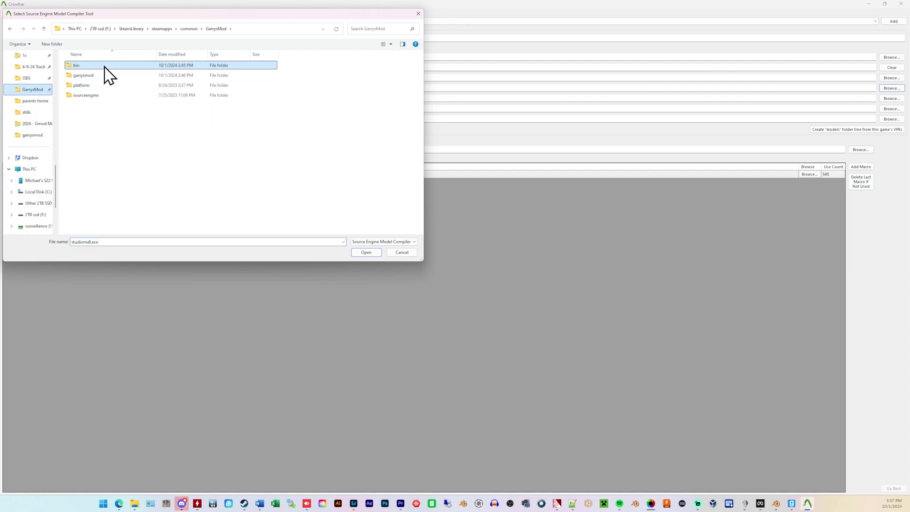
{"action": "double_click", "coordinate": [94, 96]}
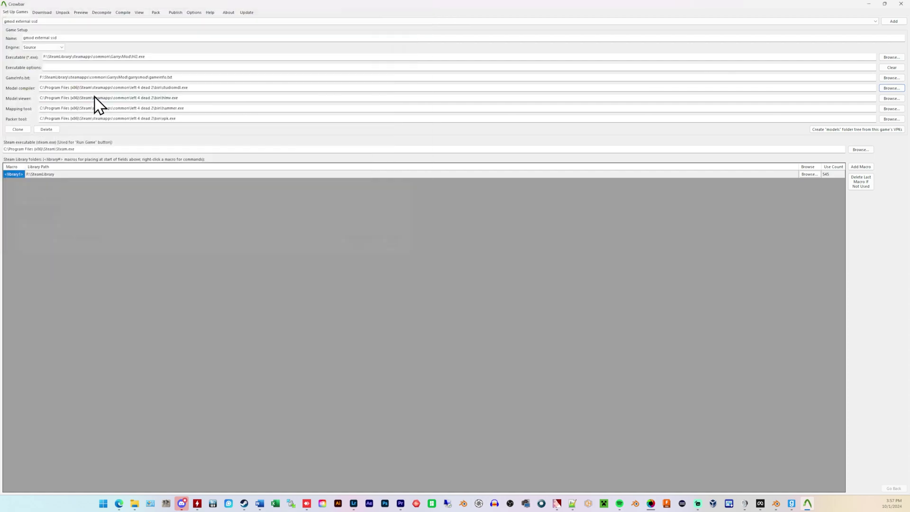
{"action": "left_click", "coordinate": [890, 99]}
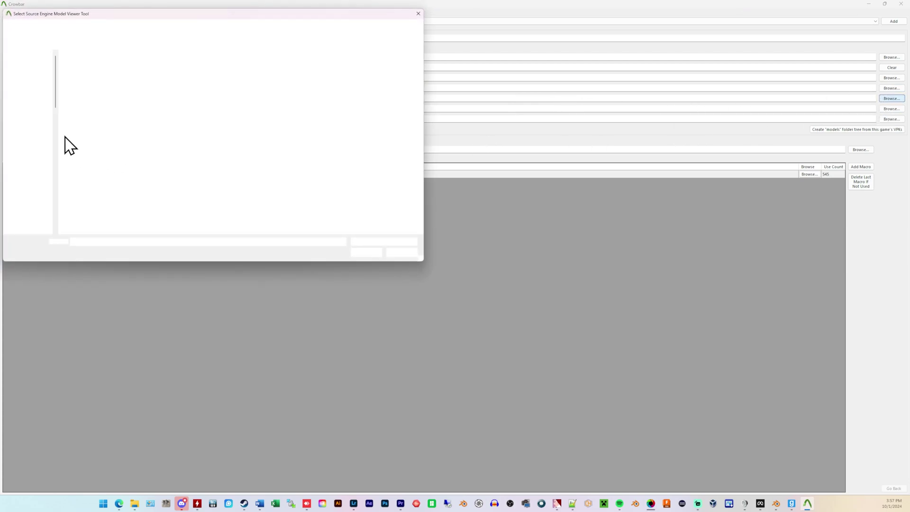
{"action": "left_click", "coordinate": [42, 97]}
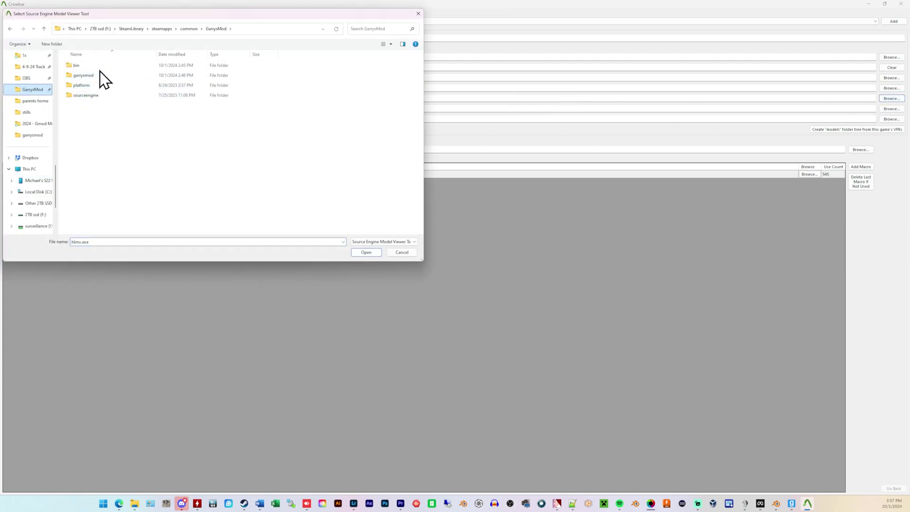
{"action": "double_click", "coordinate": [101, 66]}
{"action": "double_click", "coordinate": [102, 96]}
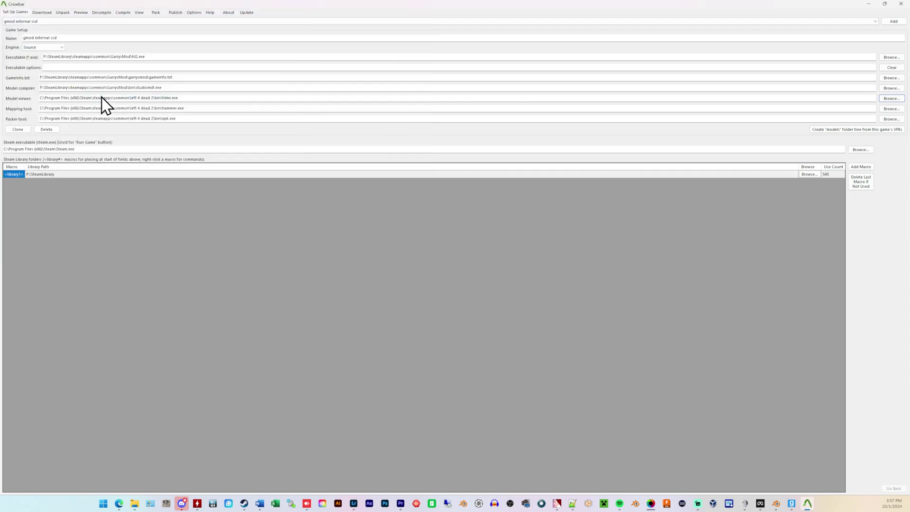
Set the mapping tool to hammer.exe and the packer tool to vpk.exe from GarrysMod\bin.
{"action": "left_click", "coordinate": [899, 109]}
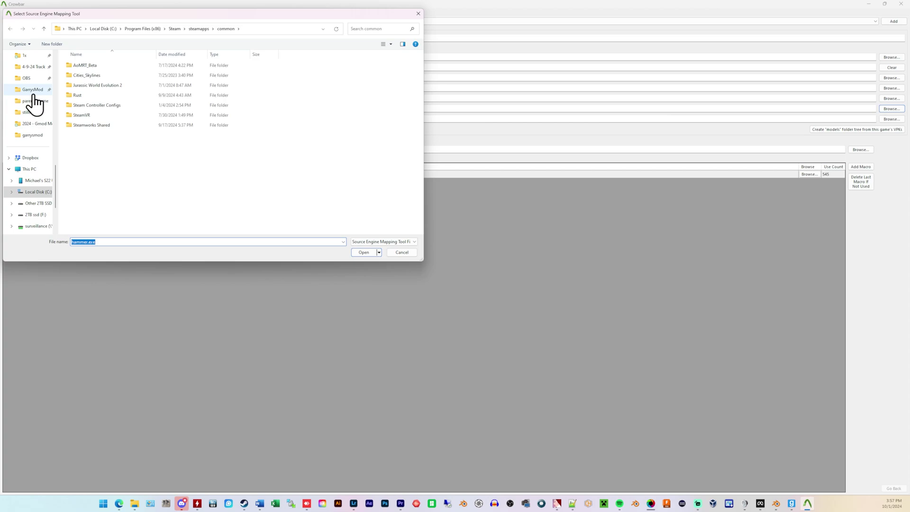
{"action": "left_click", "coordinate": [33, 89]}
{"action": "left_click", "coordinate": [101, 66]}
{"action": "double_click", "coordinate": [101, 67]}
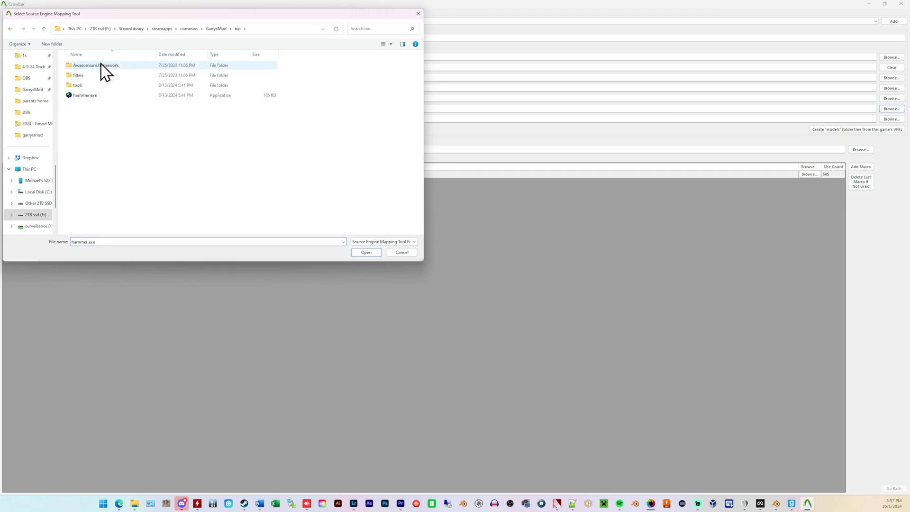
{"action": "double_click", "coordinate": [96, 95]}
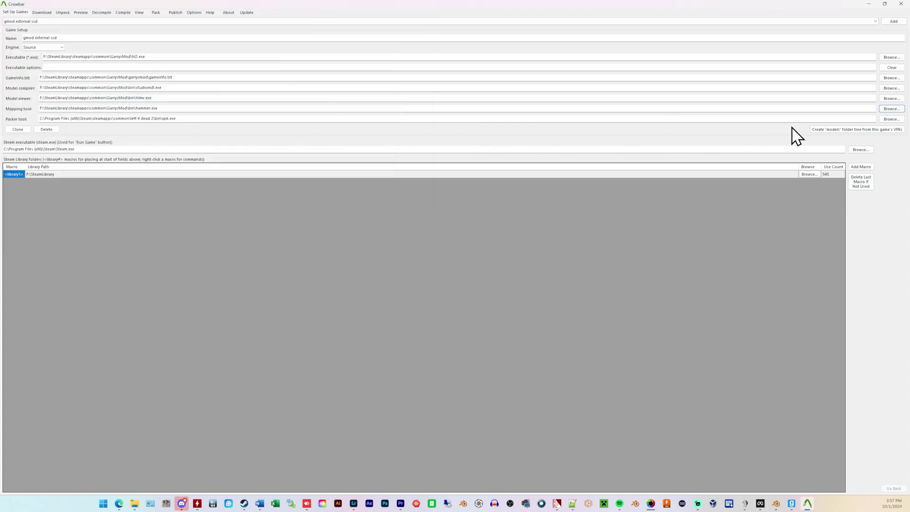
{"action": "left_click", "coordinate": [890, 121]}
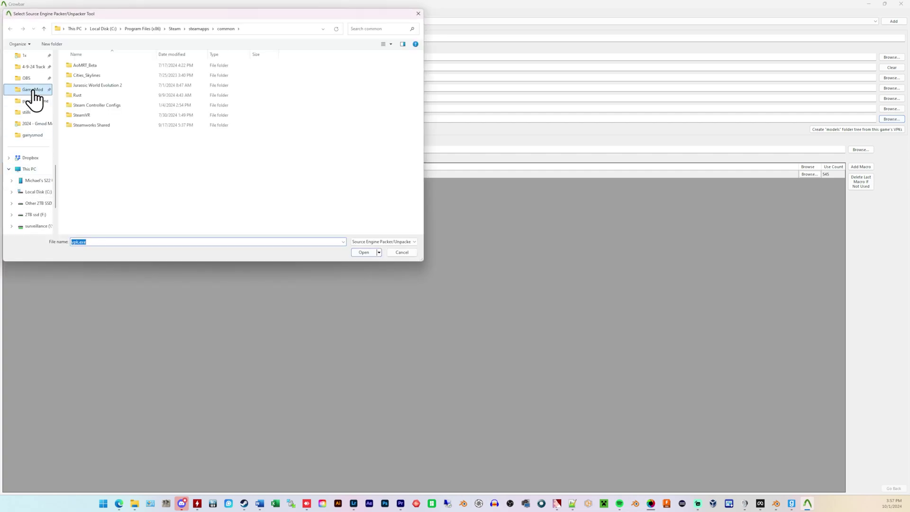
{"action": "left_click", "coordinate": [33, 89]}
{"action": "double_click", "coordinate": [104, 66]}
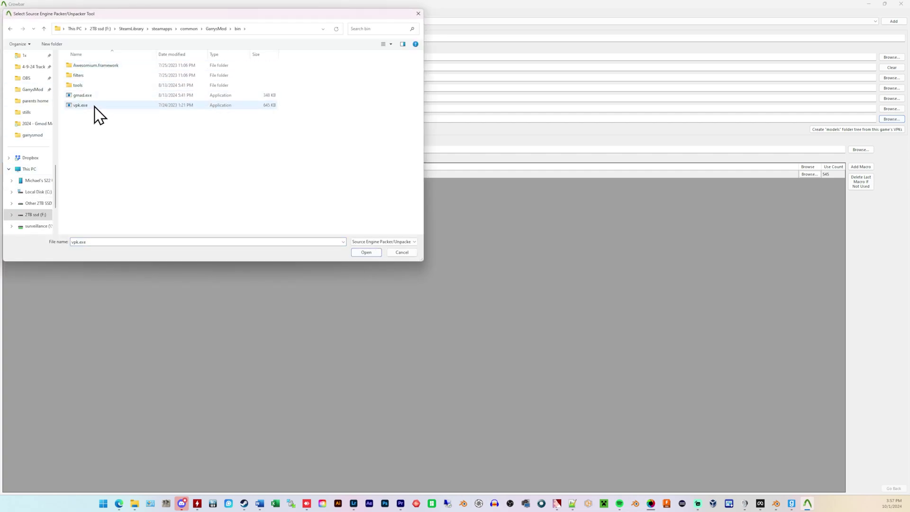
{"action": "left_click", "coordinate": [95, 106]}
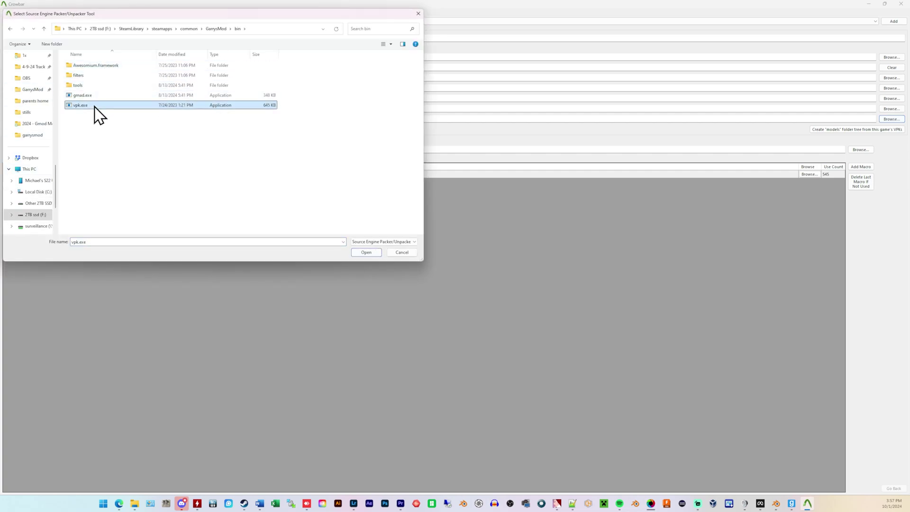
{"action": "left_click", "coordinate": [366, 253]}
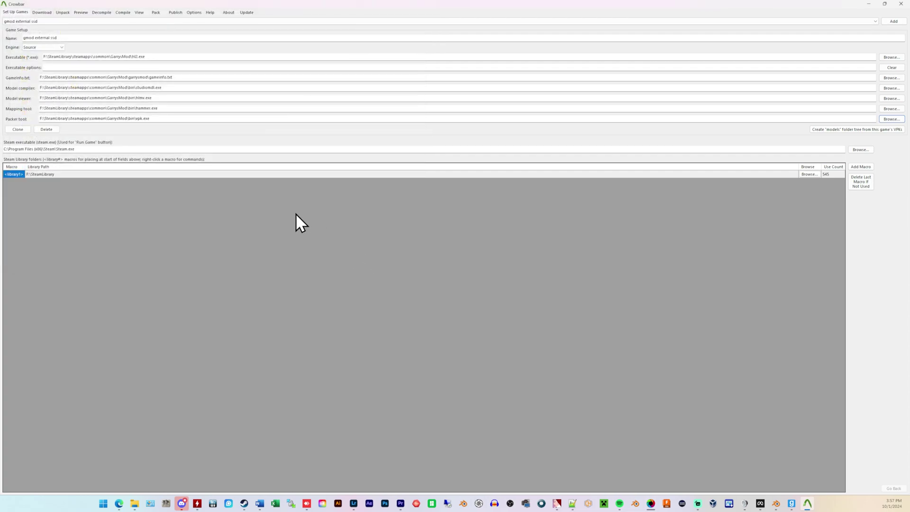
Minimize Crowbar and open cube.qc from the tutorial folder in Notepad++.
{"action": "left_click", "coordinate": [869, 4]}
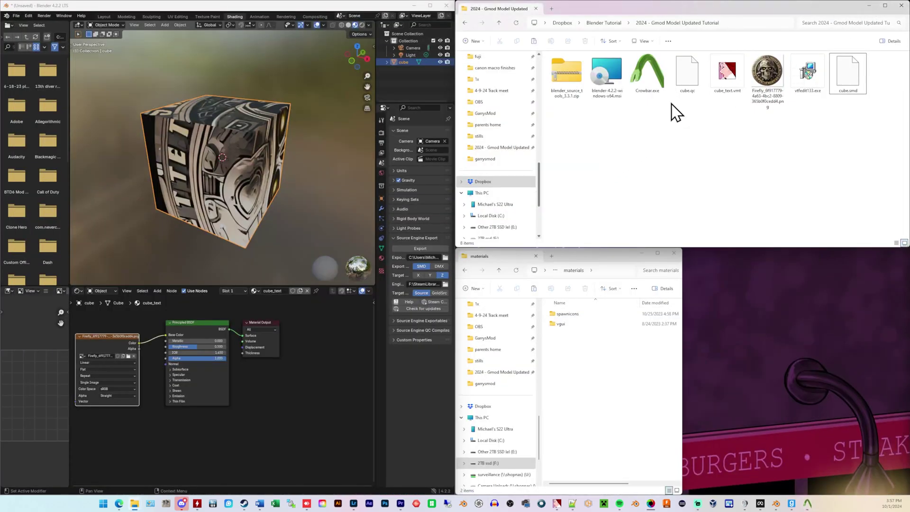
{"action": "left_click", "coordinate": [687, 76]}
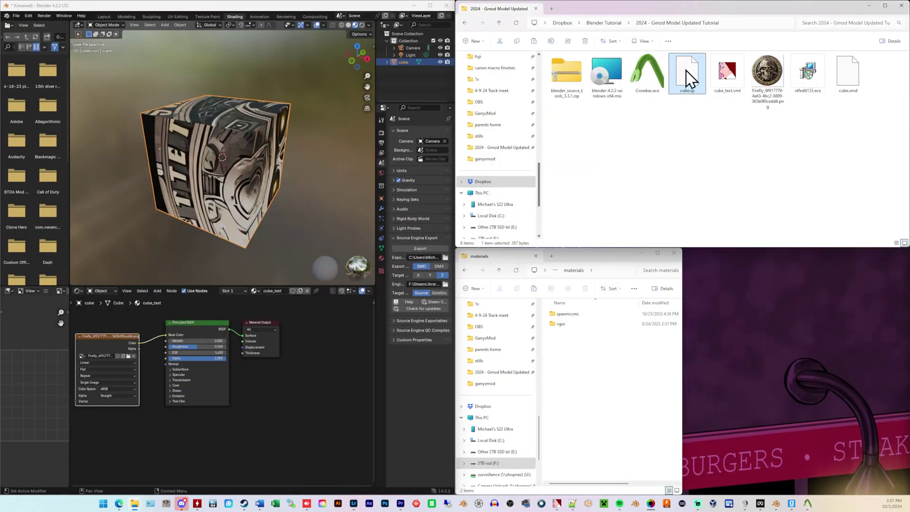
{"action": "right_click", "coordinate": [689, 88]}
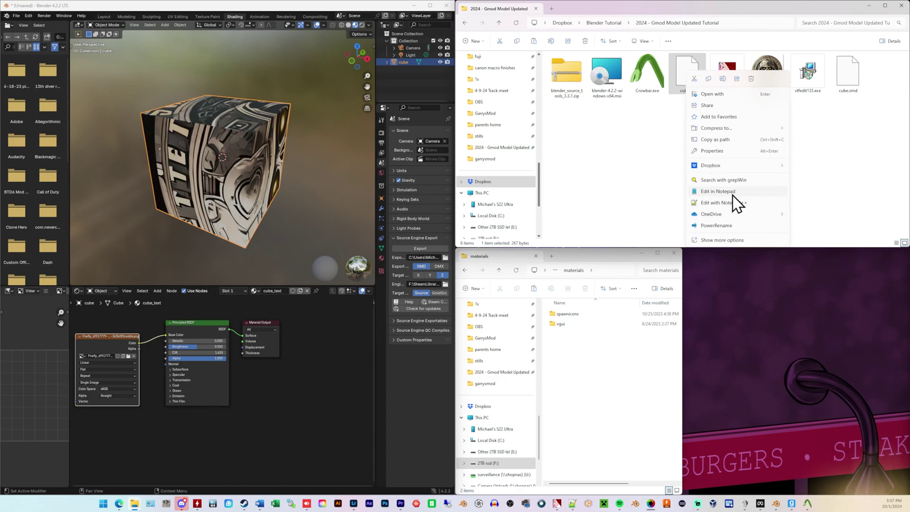
{"action": "left_click", "coordinate": [737, 204]}
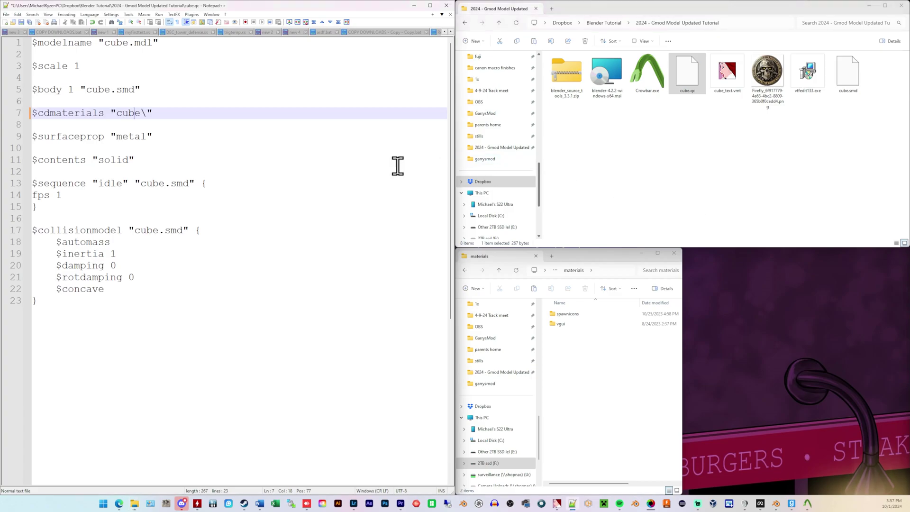
Highlight the cube model name on the $modelname line.
{"action": "left_click_drag", "start_coordinate": [56, 43], "coordinate": [130, 47]}
{"action": "left_click", "coordinate": [126, 45]}
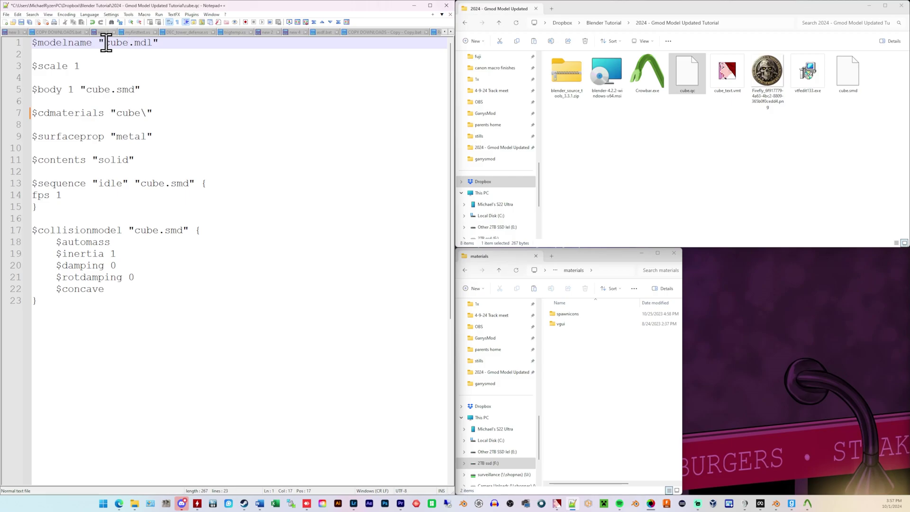
{"action": "left_click_drag", "start_coordinate": [106, 43], "coordinate": [129, 46]}
{"action": "left_click", "coordinate": [133, 45]}
{"action": "mouse_move", "coordinate": [129, 45]}
{"action": "left_mouse_down"}
{"action": "mouse_move", "coordinate": [106, 46]}
{"action": "mouse_move", "coordinate": [122, 43]}
{"action": "left_mouse_up"}
{"action": "left_click", "coordinate": [108, 46]}
Highlight cube on the $body line and match it to the cube.smd file.
{"action": "left_click", "coordinate": [75, 89]}
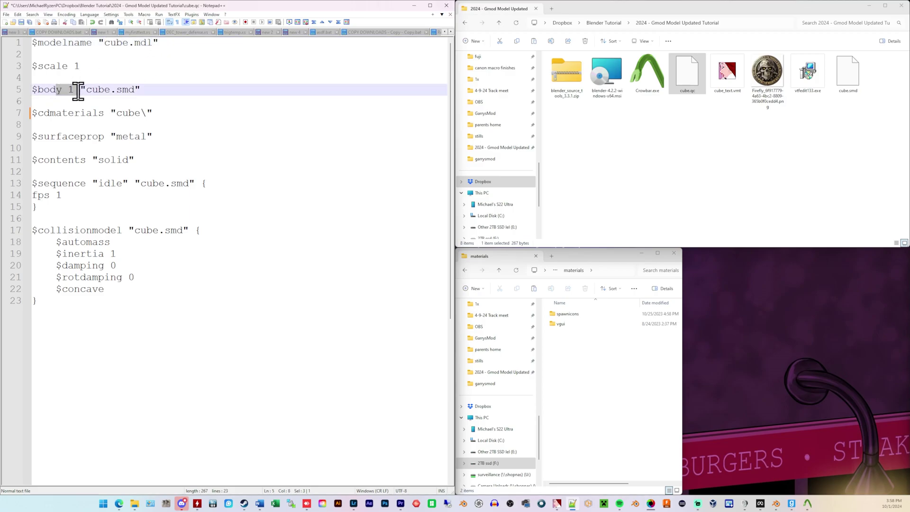
{"action": "left_click_drag", "start_coordinate": [75, 90], "coordinate": [115, 90]}
{"action": "left_click", "coordinate": [116, 90]}
{"action": "left_click_drag", "start_coordinate": [91, 90], "coordinate": [116, 90]}
{"action": "left_click", "coordinate": [846, 78]}
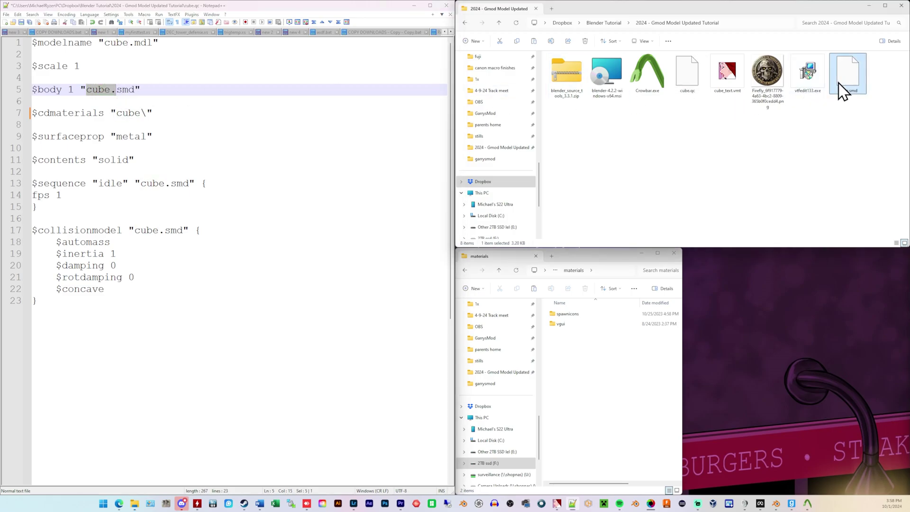
Note the $cdmaterials path and navigate Explorer to garrysmod\materials.
{"action": "left_click", "coordinate": [57, 114]}
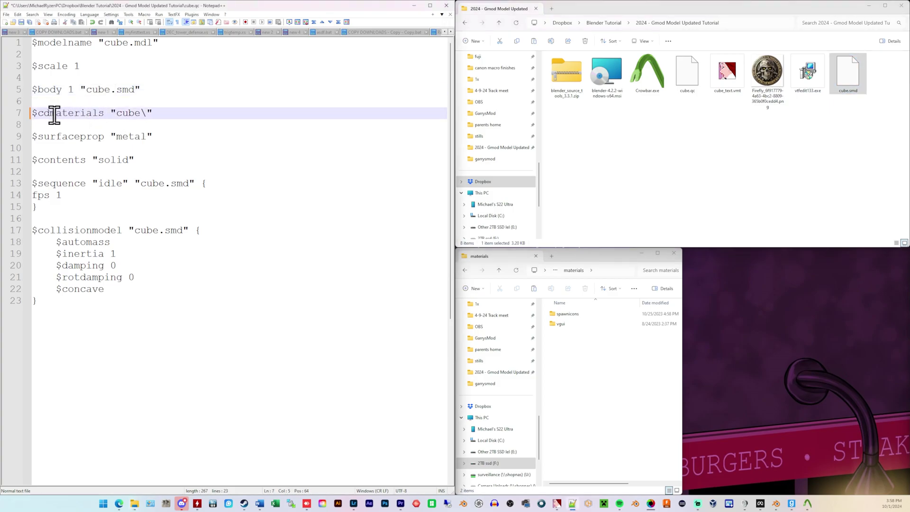
{"action": "left_click", "coordinate": [68, 114]}
{"action": "double_click", "coordinate": [118, 115]}
{"action": "left_click_drag", "start_coordinate": [117, 113], "coordinate": [63, 114]}
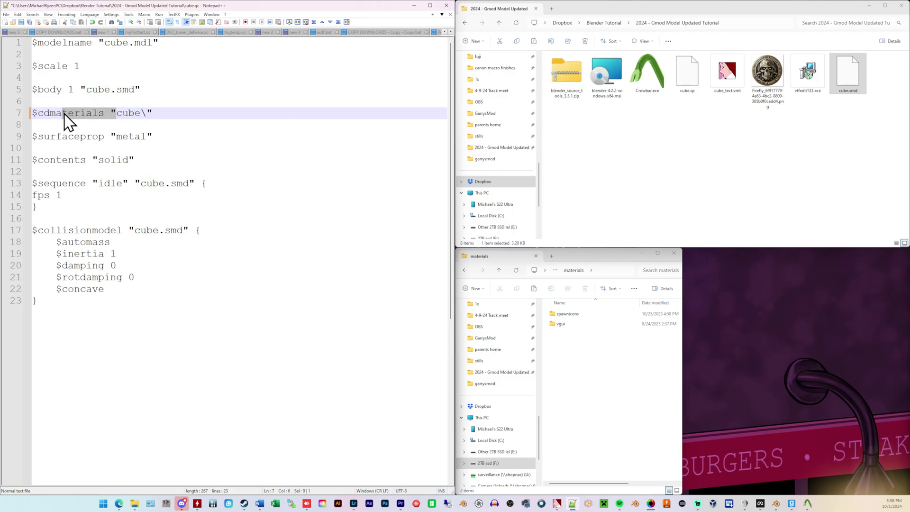
{"action": "left_click", "coordinate": [607, 388]}
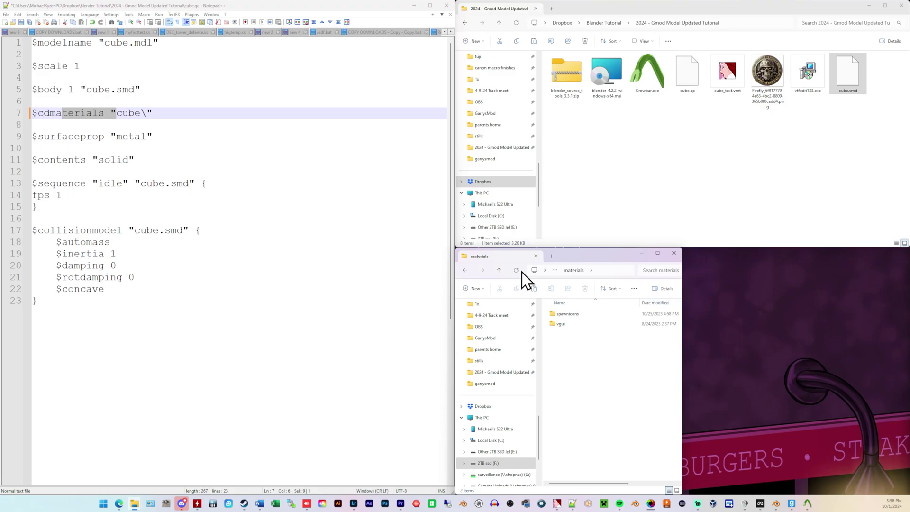
{"action": "left_click", "coordinate": [499, 271]}
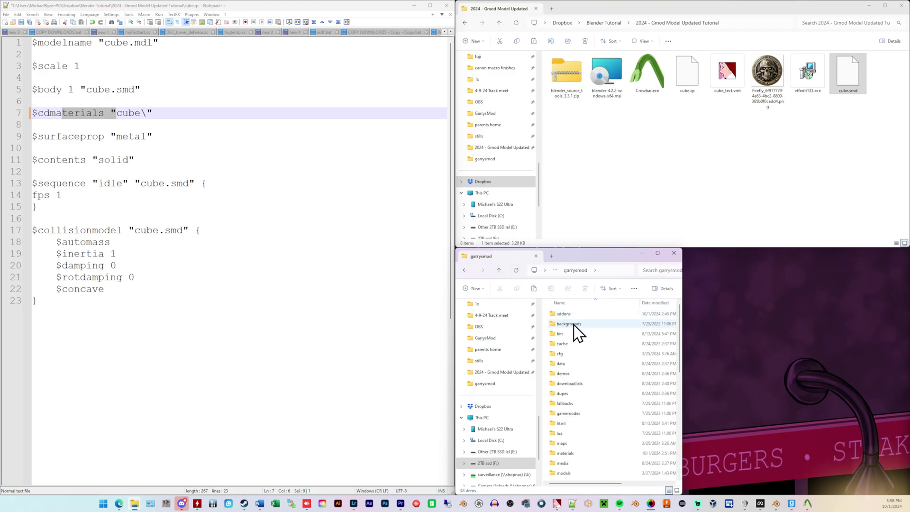
{"action": "scroll", "coordinate": [600, 418], "scroll_direction": "down", "scroll_amount": 1}
{"action": "double_click", "coordinate": [585, 426]}
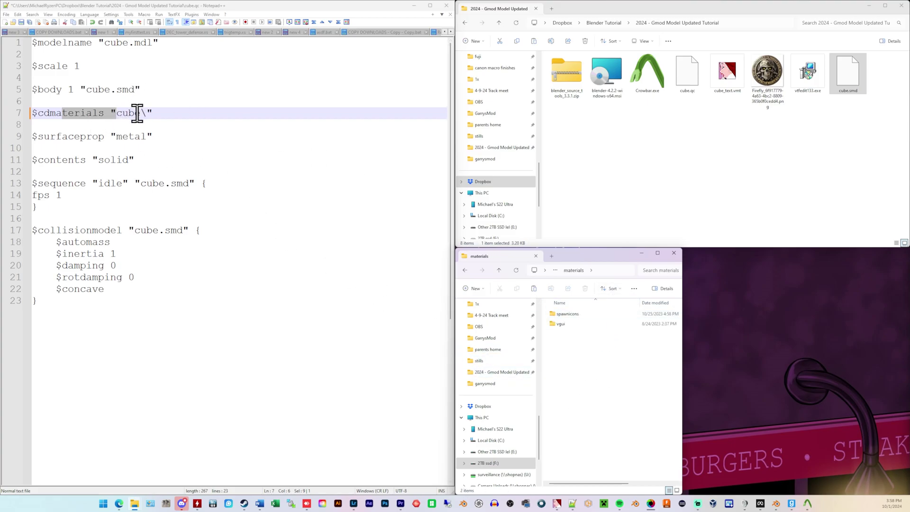
Create a new folder named cube inside materials to match the cube\ path.
{"action": "left_click_drag", "start_coordinate": [116, 113], "coordinate": [144, 115]}
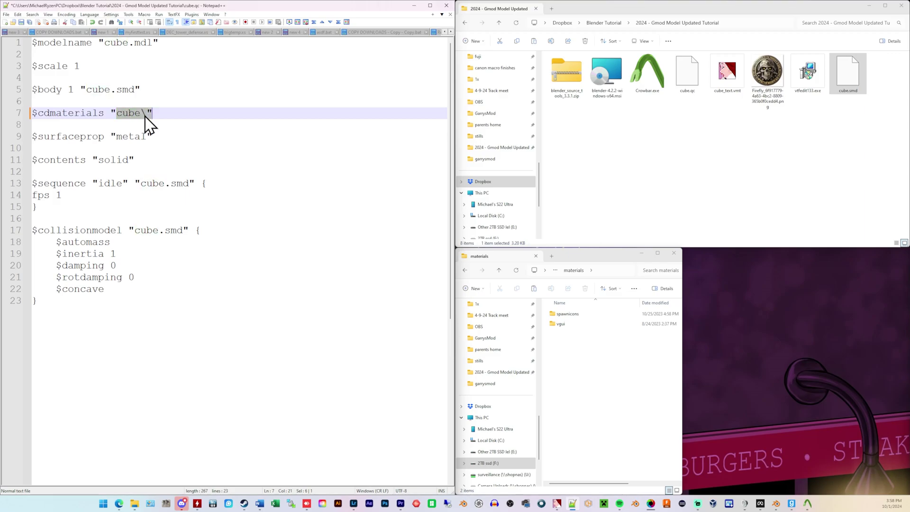
{"action": "left_click", "coordinate": [143, 115]}
{"action": "left_click", "coordinate": [618, 370]}
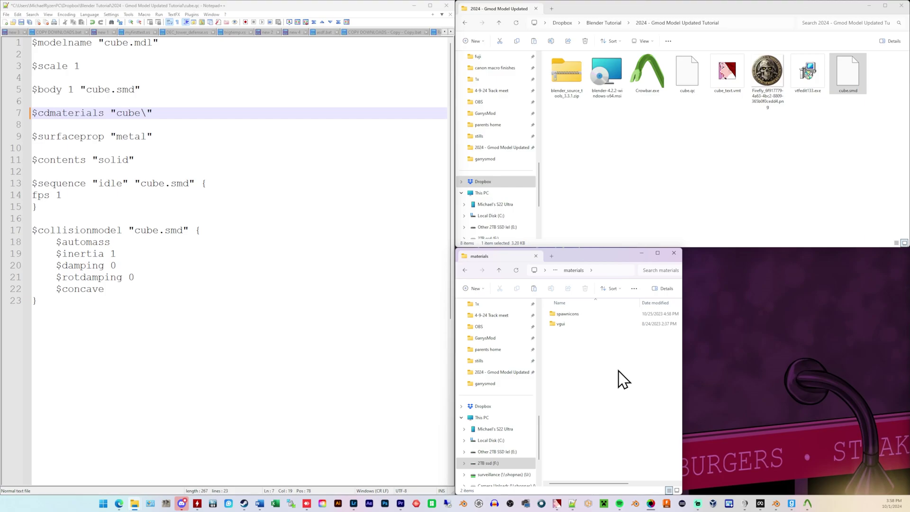
{"action": "key", "text": "ctrl+shift+n"}
{"action": "type", "text": "cube"}
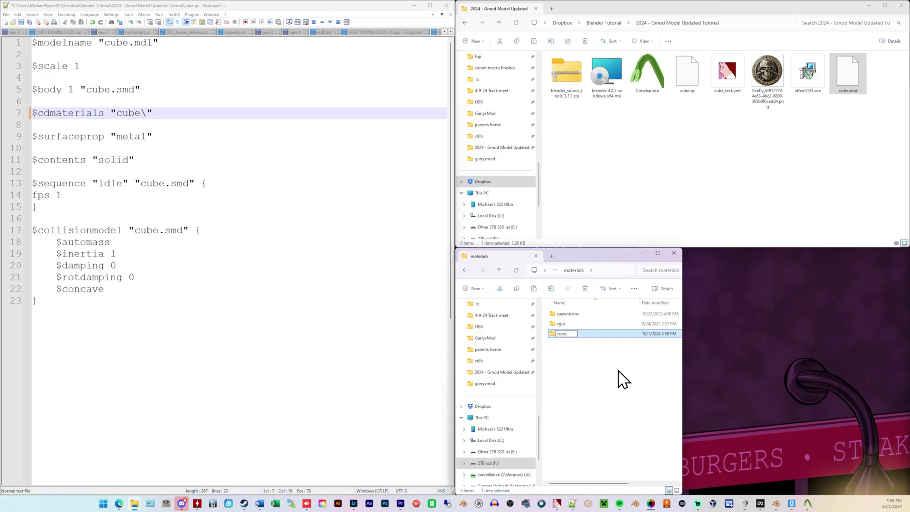
{"action": "key", "text": "Return"}
{"action": "key", "text": "Return"}
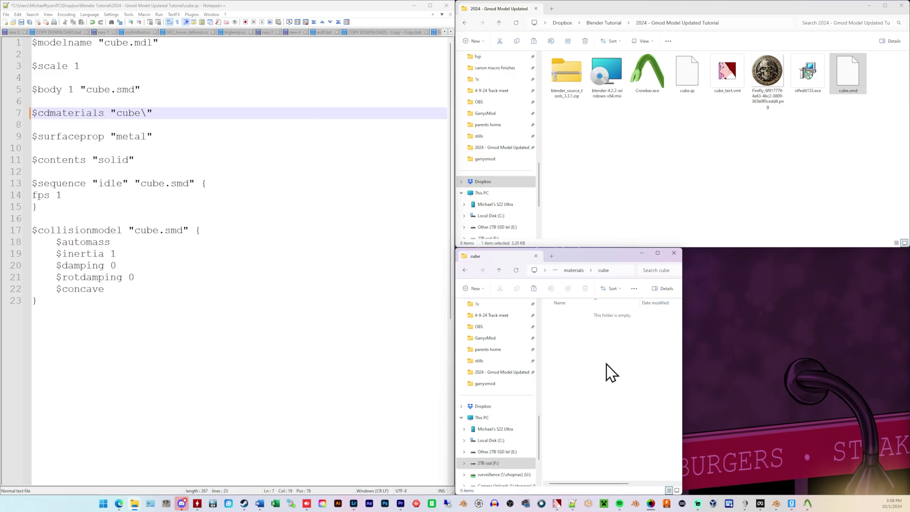
{"action": "left_click_drag", "start_coordinate": [142, 114], "coordinate": [149, 114]}
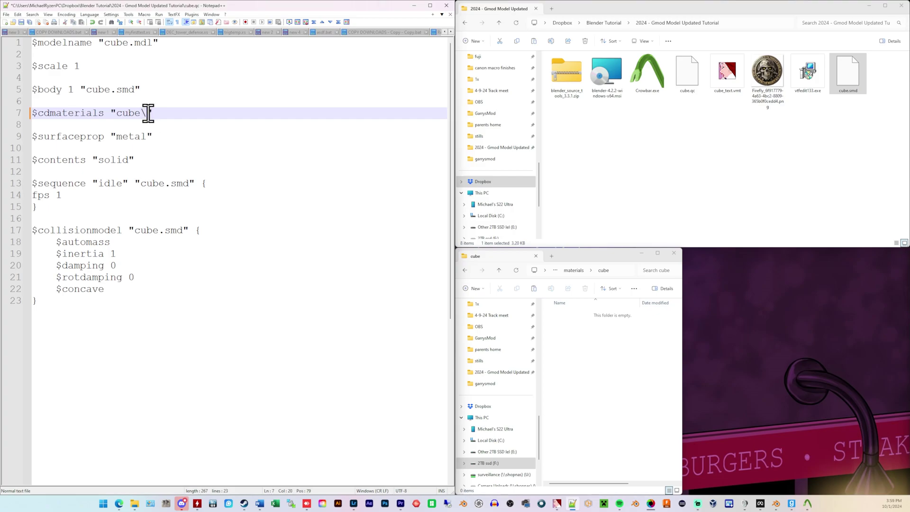
{"action": "type", "text": "/"}
{"action": "left_click_drag", "start_coordinate": [55, 183], "coordinate": [184, 184]}
{"action": "left_click", "coordinate": [142, 183]}
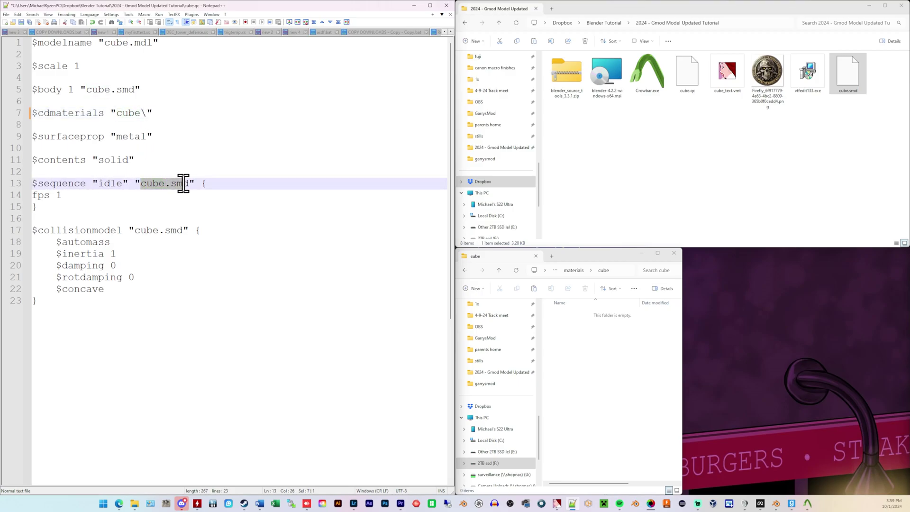
{"action": "left_click", "coordinate": [171, 184]}
{"action": "left_click_drag", "start_coordinate": [147, 183], "coordinate": [184, 184]}
{"action": "left_click", "coordinate": [158, 184]}
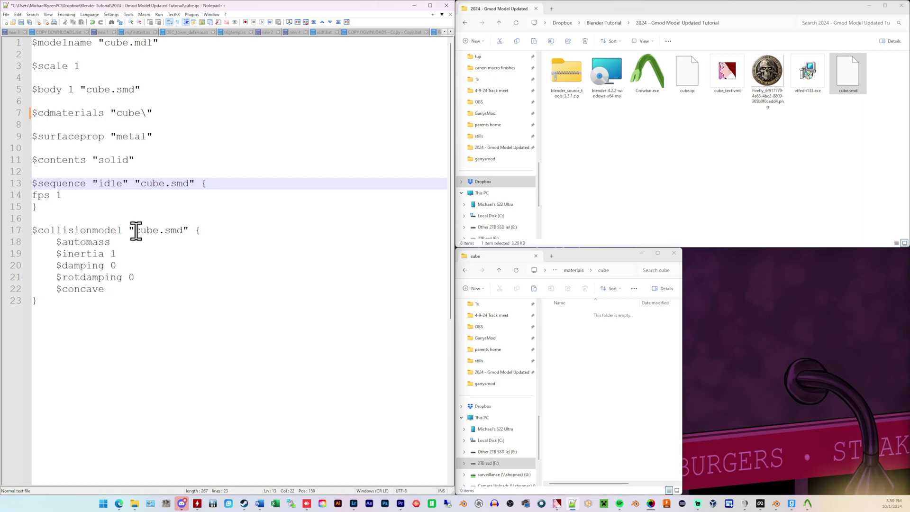
{"action": "left_click_drag", "start_coordinate": [37, 230], "coordinate": [168, 231]}
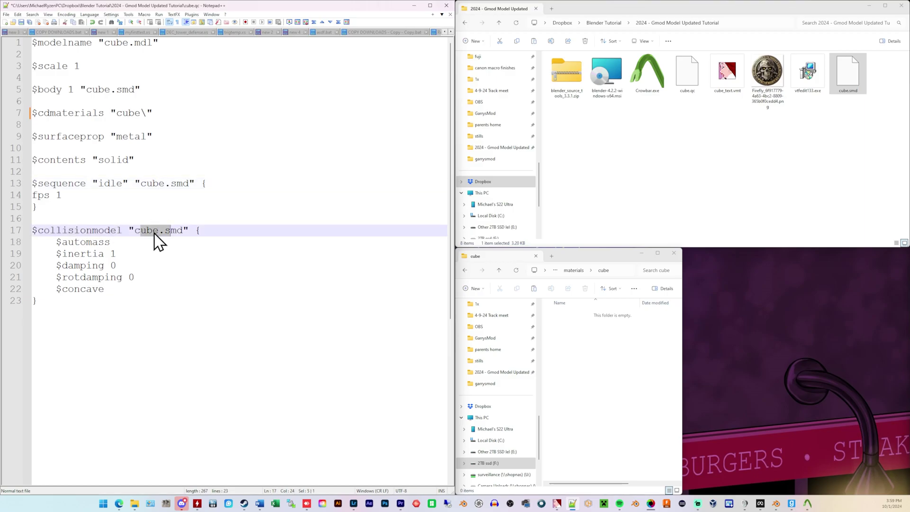
{"action": "left_click", "coordinate": [153, 231]}
{"action": "left_click_drag", "start_coordinate": [135, 231], "coordinate": [181, 231]}
{"action": "left_click", "coordinate": [180, 231]}
Switch Crowbar to the Compile tab with gmod external ssd as the game.
{"action": "left_click", "coordinate": [808, 503]}
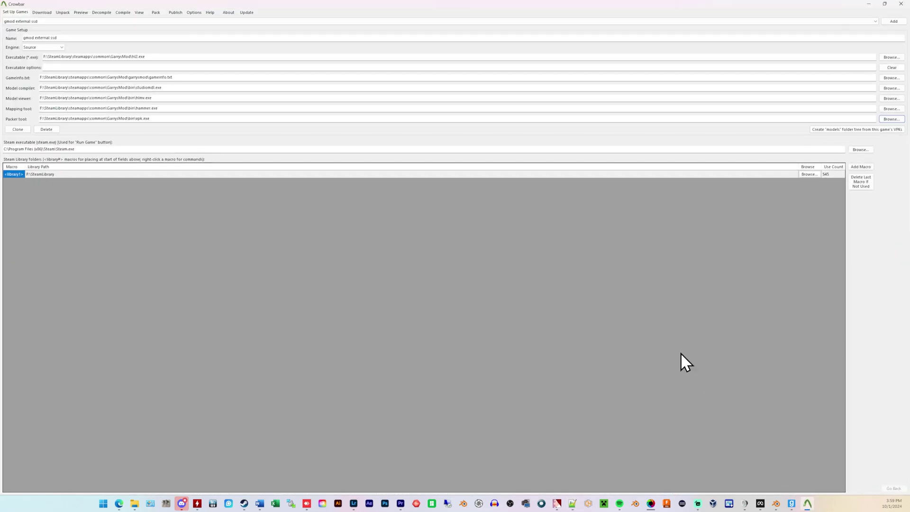
{"action": "left_click", "coordinate": [124, 13]}
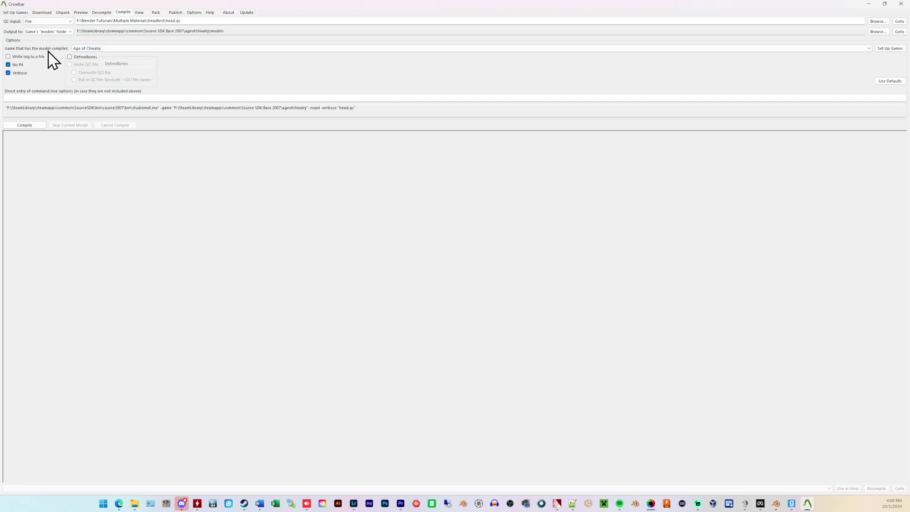
{"action": "left_click", "coordinate": [91, 49]}
{"action": "scroll", "coordinate": [109, 85], "scroll_direction": "down", "scroll_amount": 5}
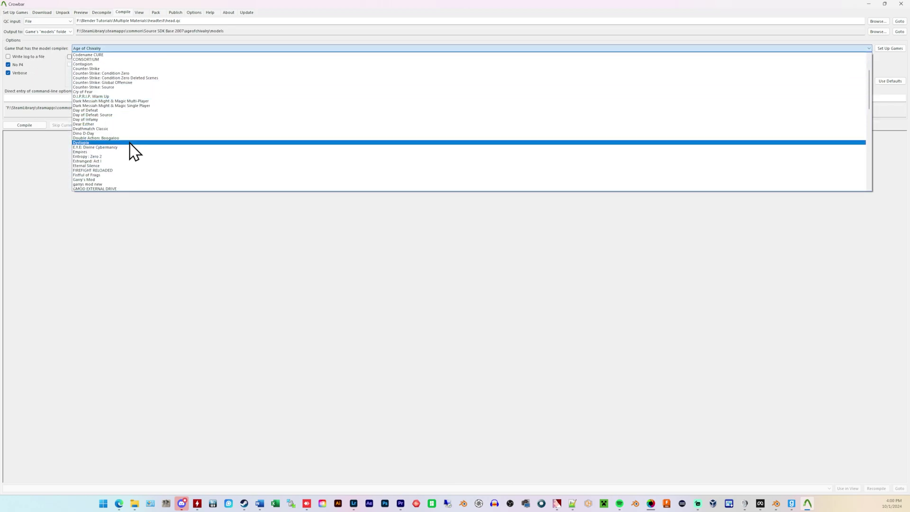
{"action": "left_click", "coordinate": [135, 166]}
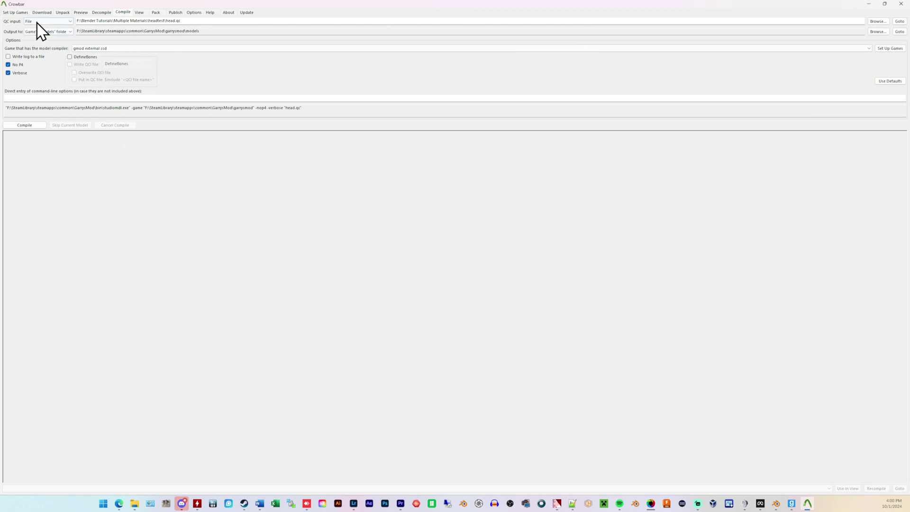
Browse for the QC file into Dropbox > Blender Tutorial > 2024 - Gmod Model Updated Tutorial.
{"action": "left_click", "coordinate": [879, 21]}
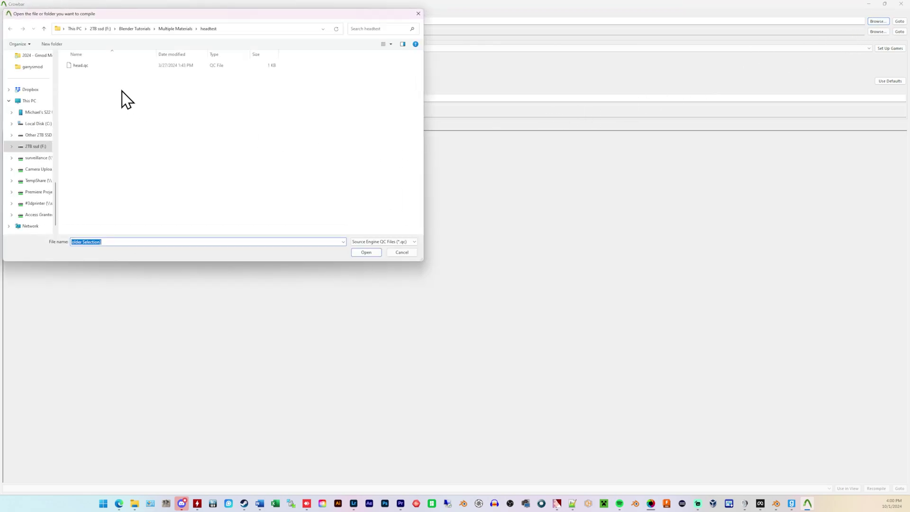
{"action": "scroll", "coordinate": [35, 145], "scroll_direction": "up", "scroll_amount": 2}
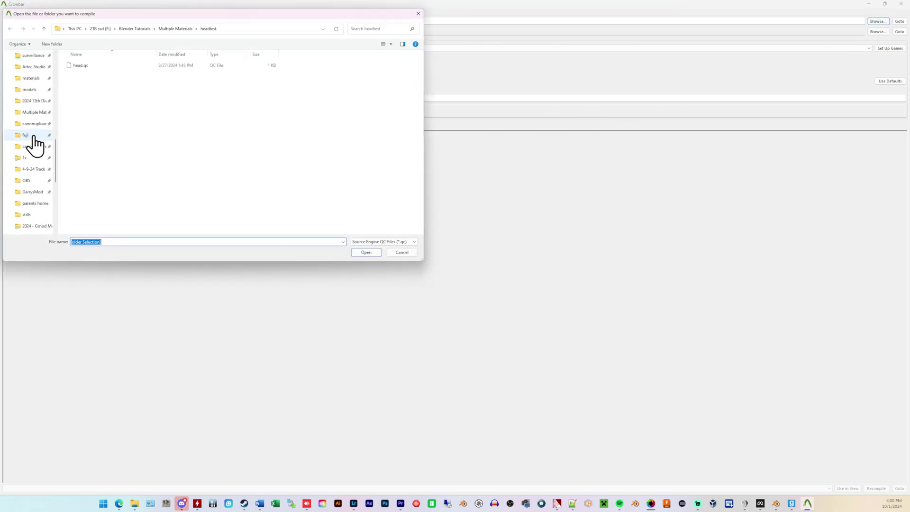
{"action": "left_click", "coordinate": [36, 159]}
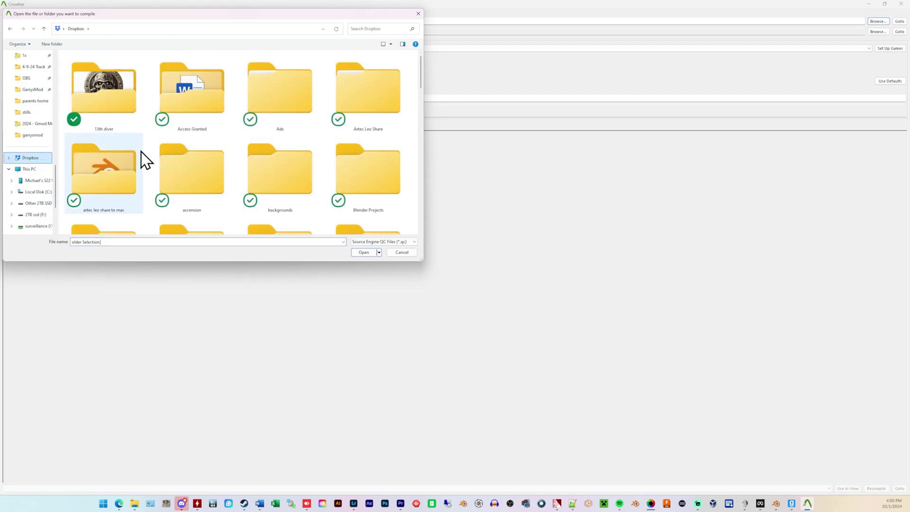
{"action": "scroll", "coordinate": [148, 166], "scroll_direction": "down", "scroll_amount": 1}
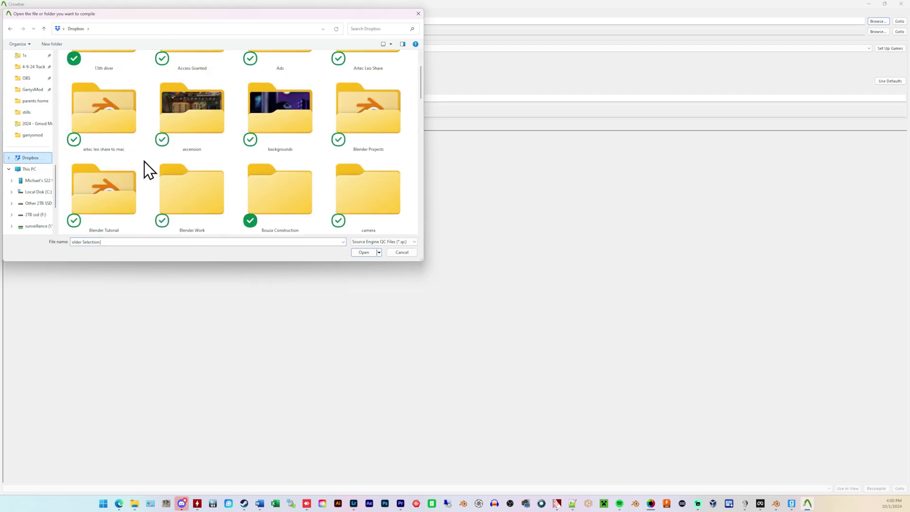
{"action": "left_click", "coordinate": [120, 188]}
{"action": "double_click", "coordinate": [124, 195]}
{"action": "left_click", "coordinate": [125, 97]}
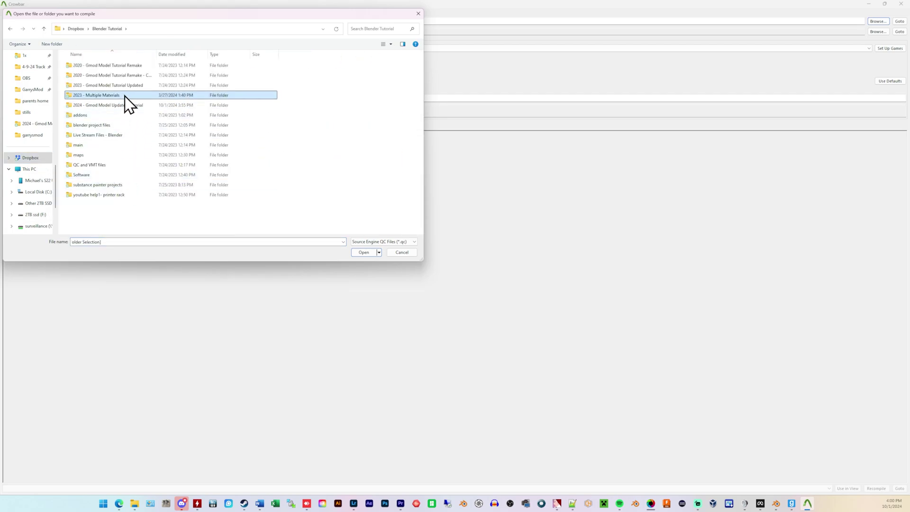
{"action": "right_click", "coordinate": [125, 96]}
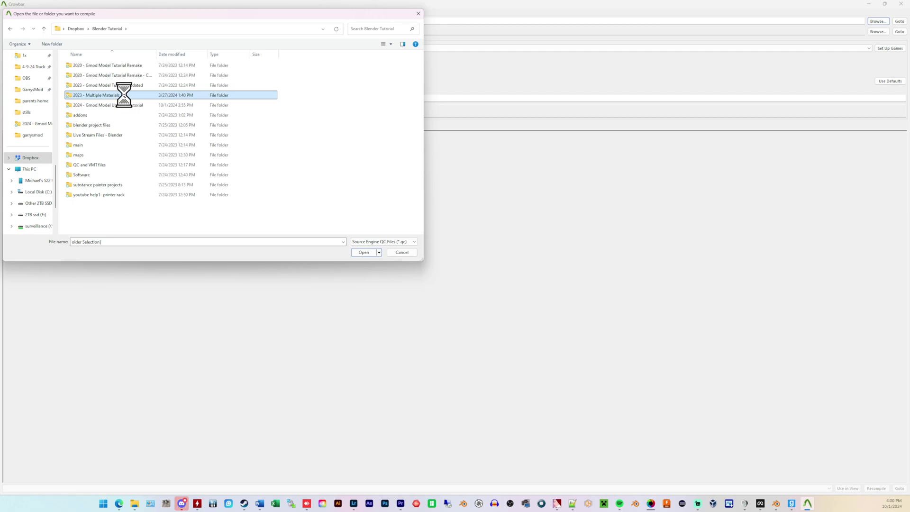
{"action": "left_click", "coordinate": [90, 105]}
{"action": "right_click", "coordinate": [90, 105]}
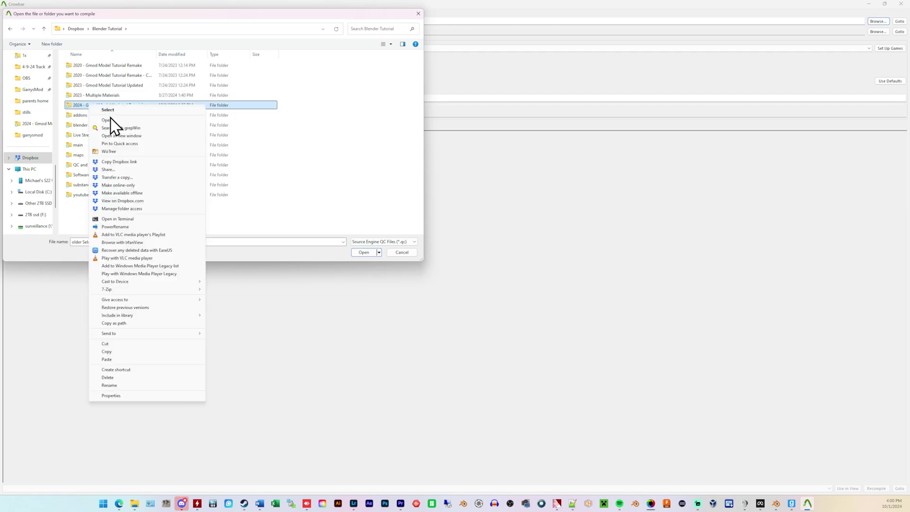
{"action": "left_click", "coordinate": [133, 148]}
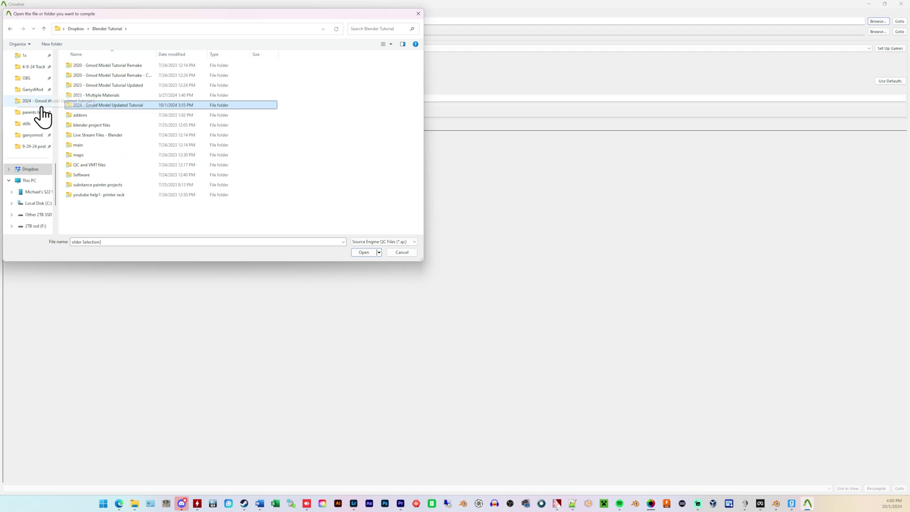
{"action": "left_click", "coordinate": [34, 101]}
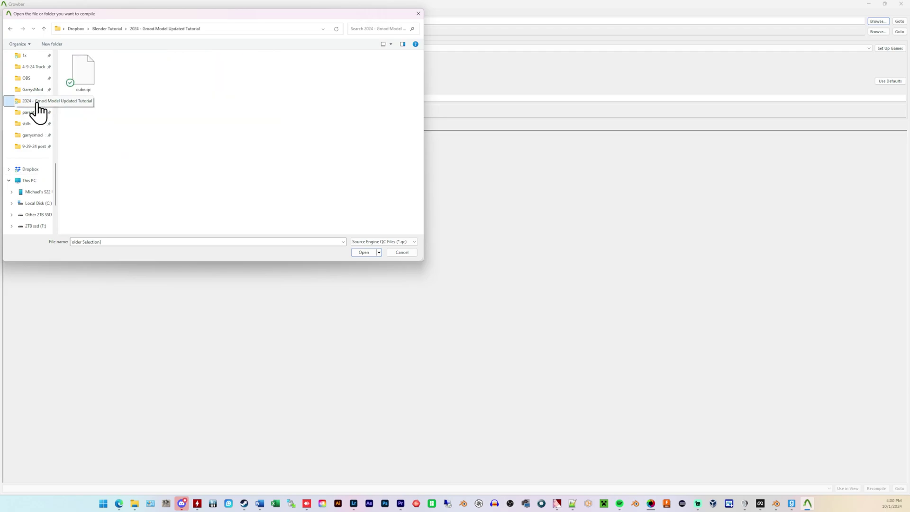
Load and compile cube.qc, then check the model statistics and dx90 mesh path in the log.
{"action": "double_click", "coordinate": [98, 75]}
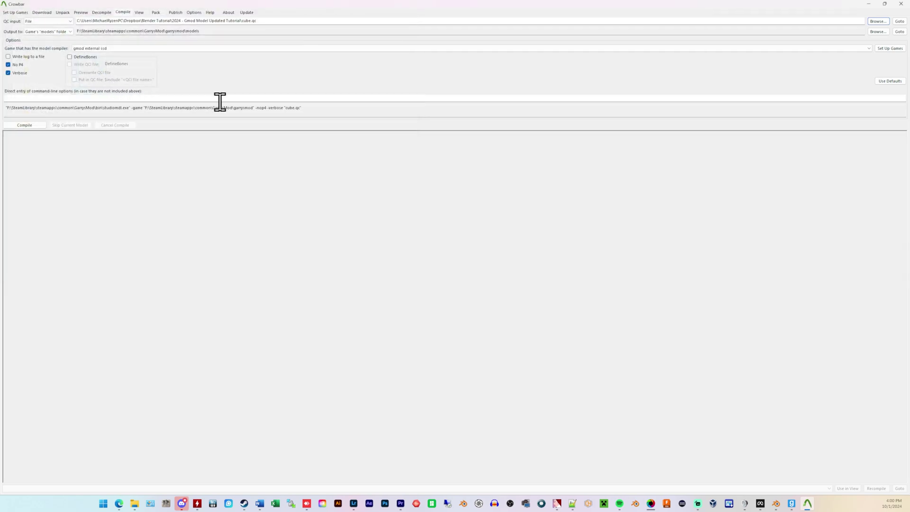
{"action": "left_click", "coordinate": [29, 126]}
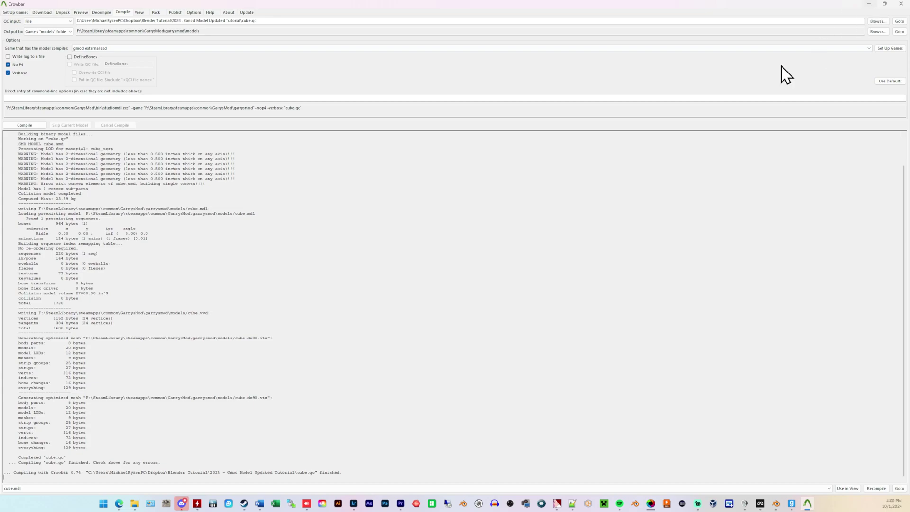
{"action": "left_click_drag", "start_coordinate": [114, 189], "coordinate": [352, 443]}
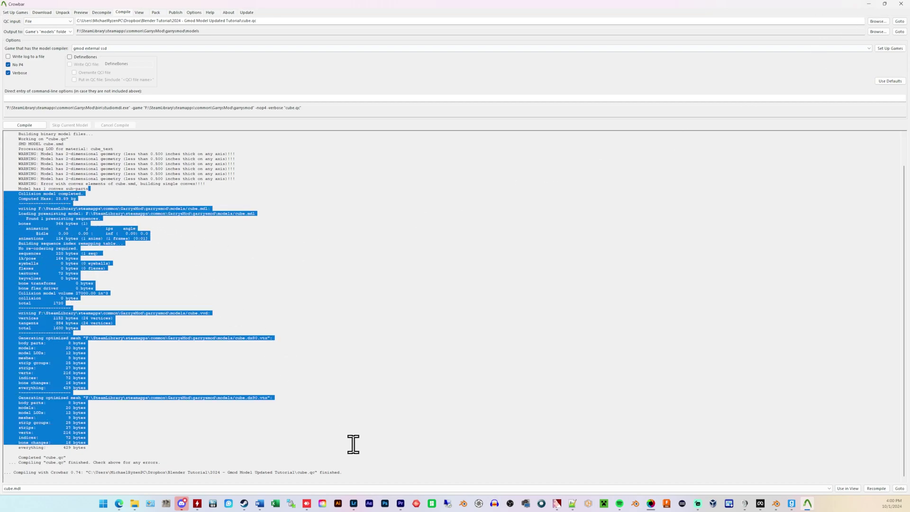
{"action": "left_click", "coordinate": [351, 443]}
{"action": "left_click_drag", "start_coordinate": [91, 398], "coordinate": [262, 397]}
{"action": "left_click", "coordinate": [237, 400]}
{"action": "left_click", "coordinate": [262, 397]}
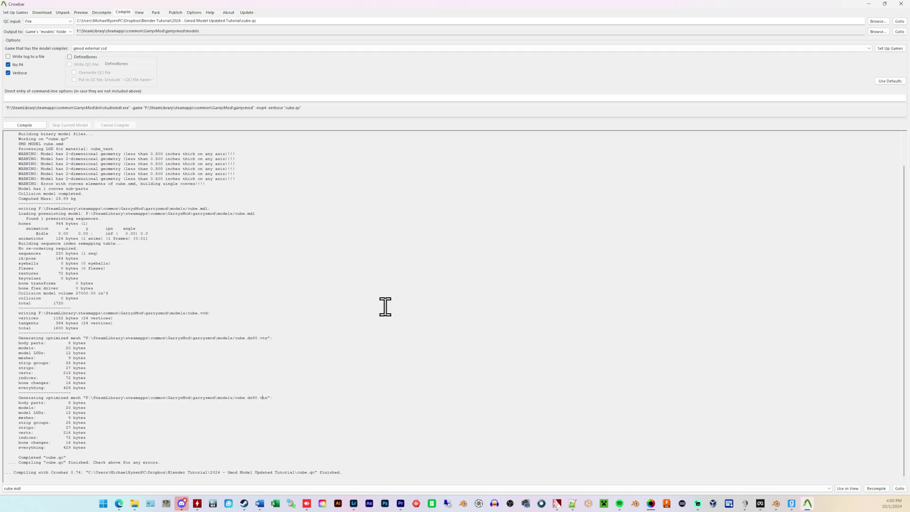
Go up to garrysmod\models in Explorer and select the six compiled cube files.
{"action": "left_click", "coordinate": [869, 4]}
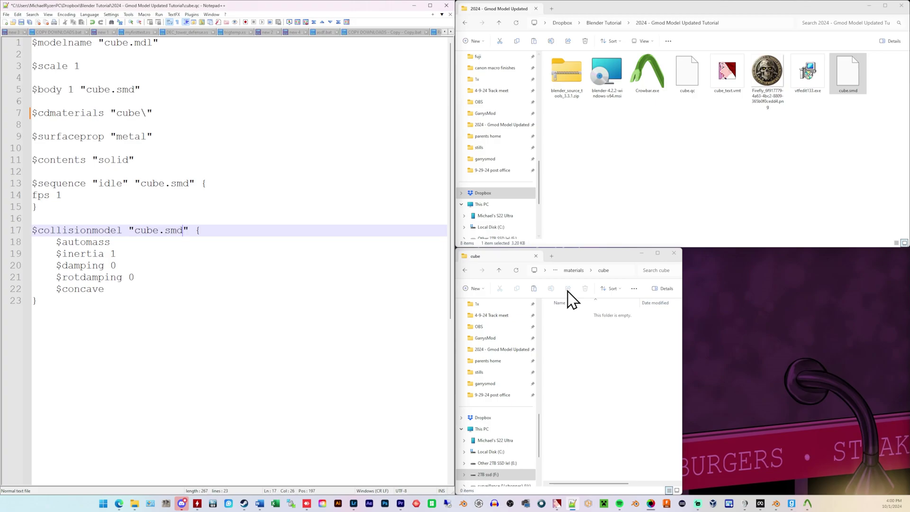
{"action": "left_click", "coordinate": [580, 361]}
{"action": "left_click", "coordinate": [500, 273]}
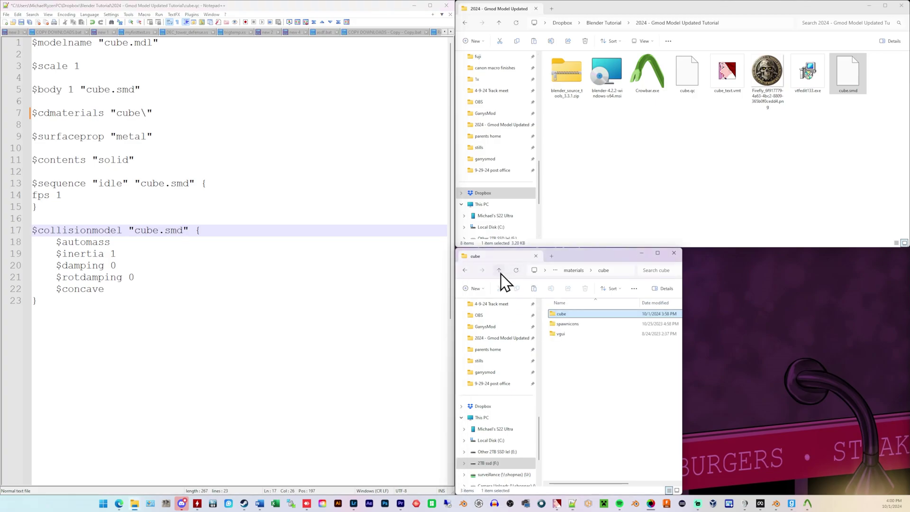
{"action": "left_click", "coordinate": [501, 272]}
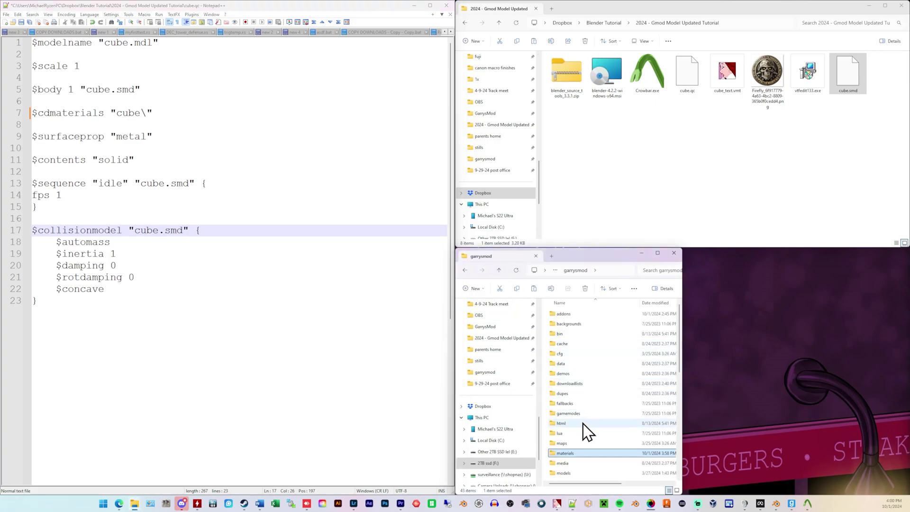
{"action": "double_click", "coordinate": [587, 474]}
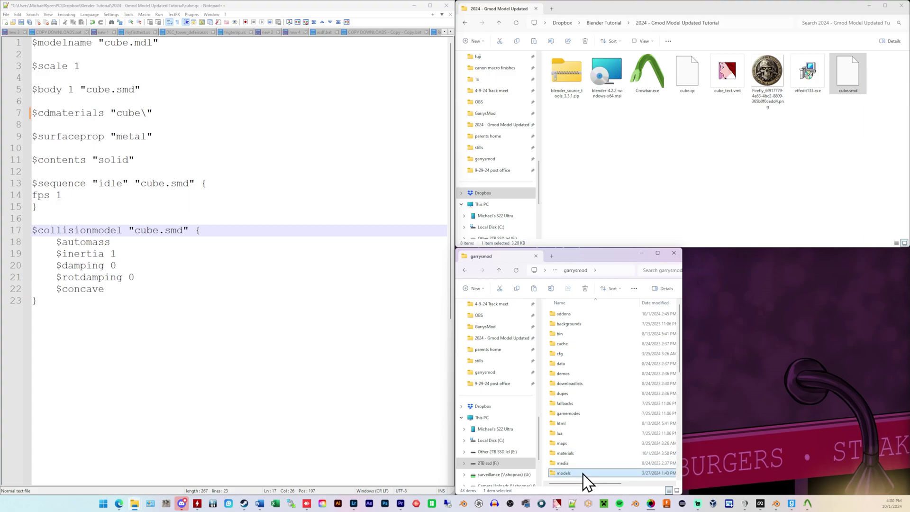
{"action": "left_click_drag", "start_coordinate": [586, 436], "coordinate": [578, 396]}
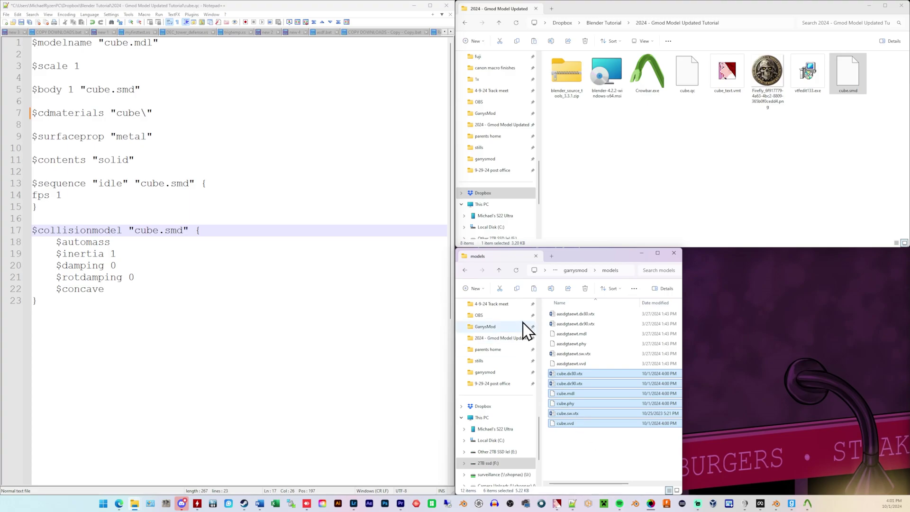
{"action": "left_click", "coordinate": [110, 42]}
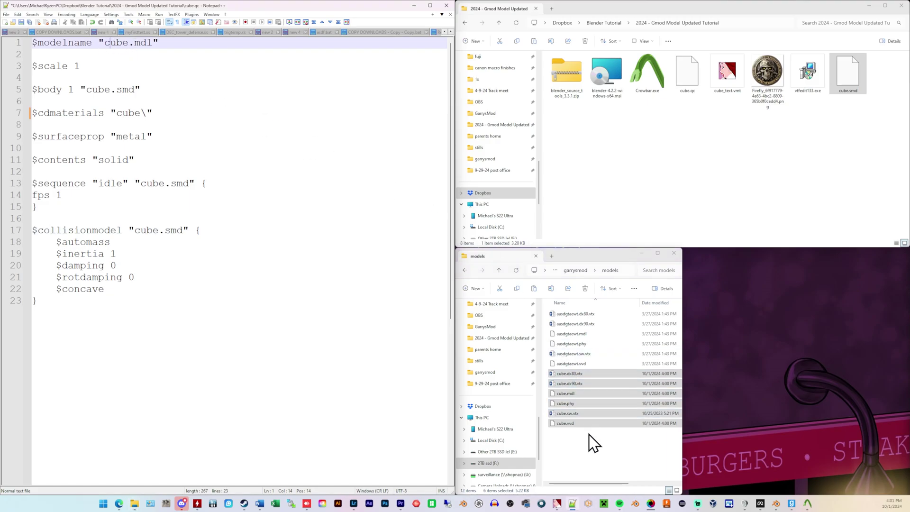
{"action": "left_click", "coordinate": [595, 454]}
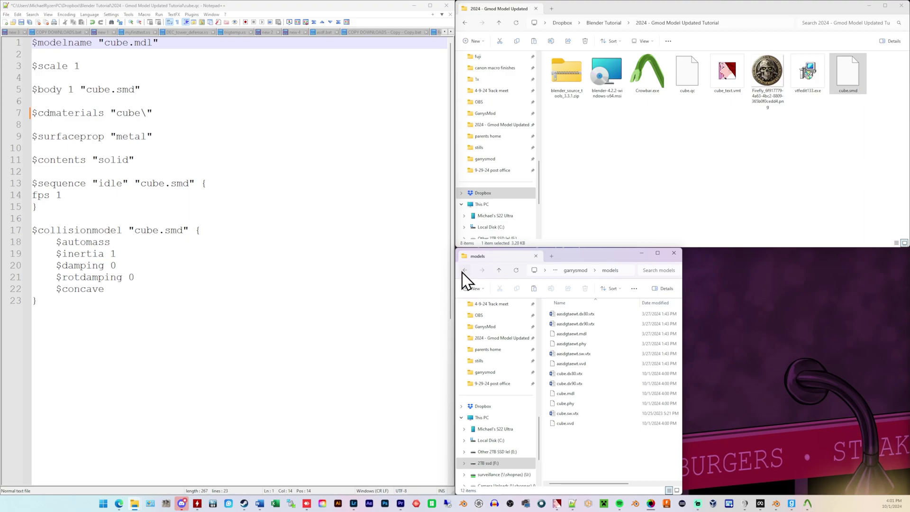
Reopen materials\cube in Explorer and display Blender's cube_text material settings beside it.
{"action": "left_click", "coordinate": [465, 270]}
{"action": "left_click", "coordinate": [595, 453]}
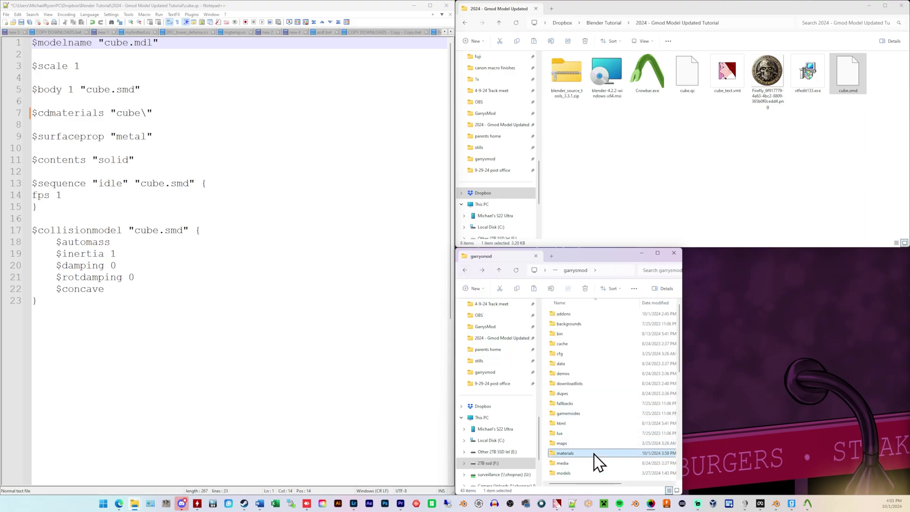
{"action": "double_click", "coordinate": [594, 454]}
{"action": "double_click", "coordinate": [572, 315]}
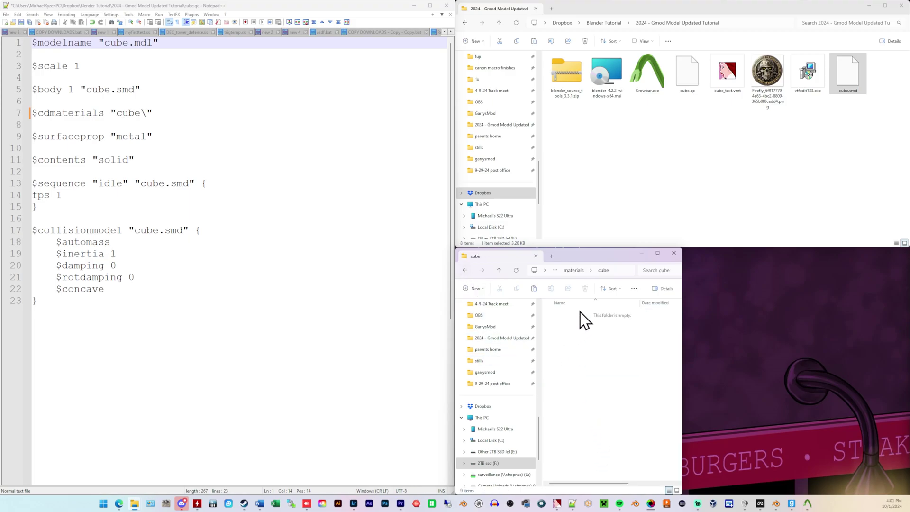
{"action": "left_click", "coordinate": [727, 75]}
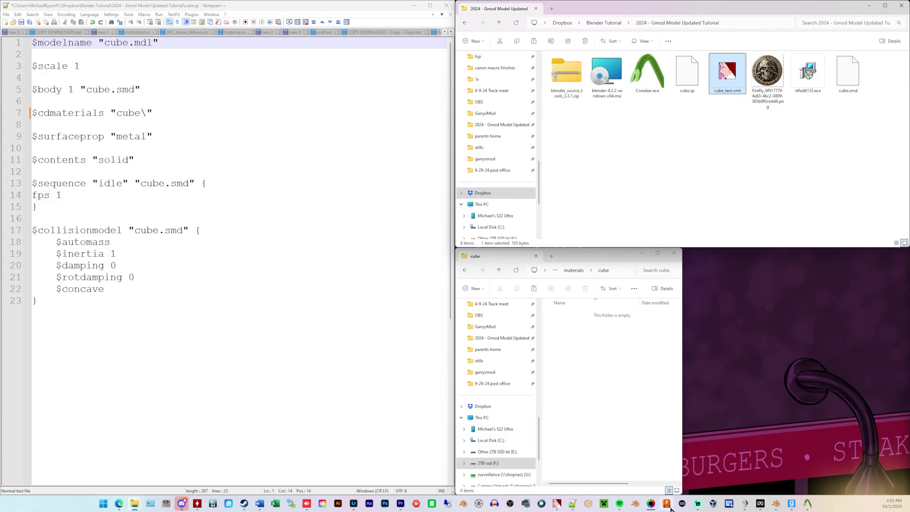
{"action": "left_click", "coordinate": [775, 504]}
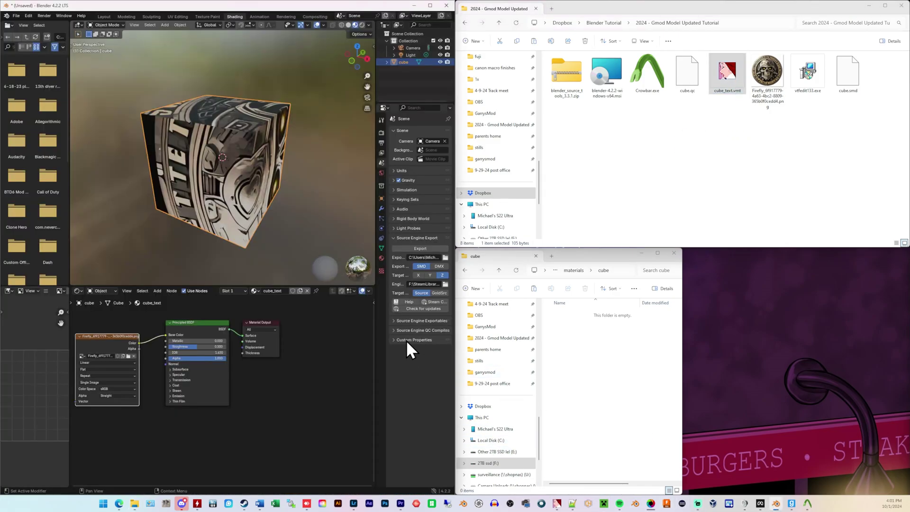
{"action": "left_click", "coordinate": [382, 259]}
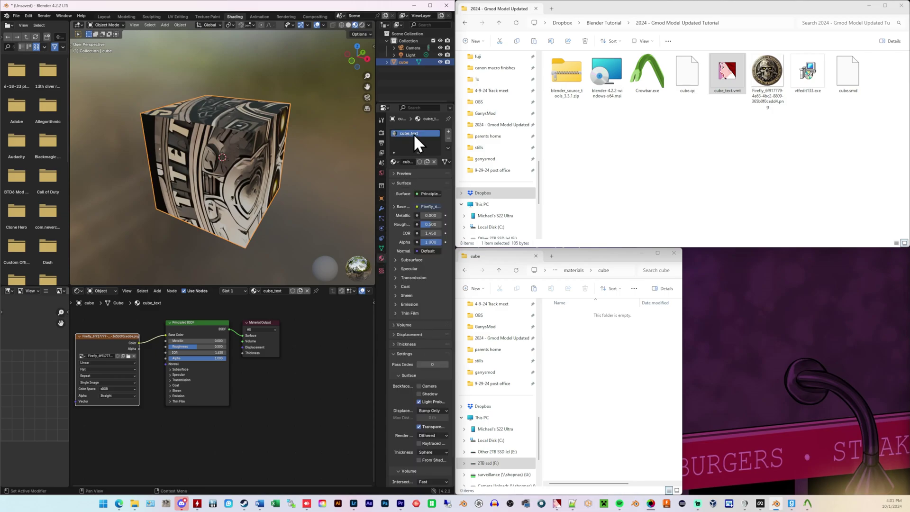
{"action": "left_click", "coordinate": [727, 85]}
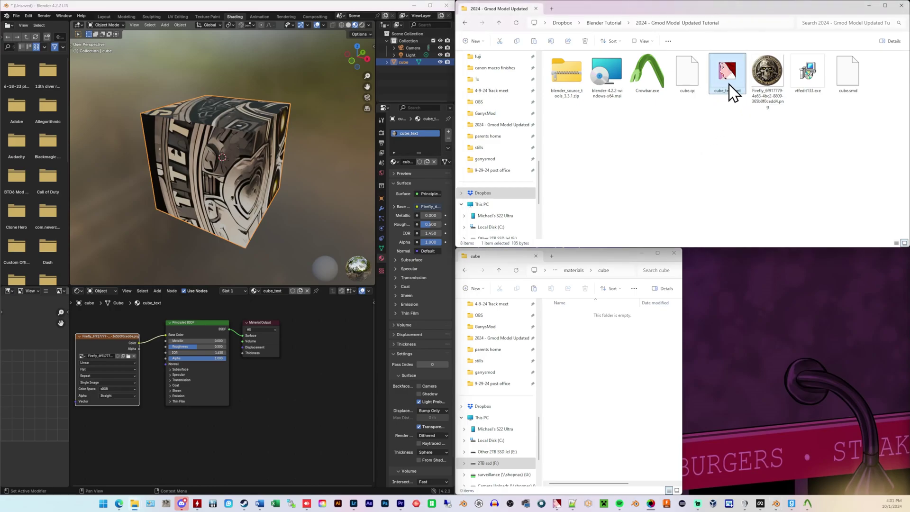
Open cube_text.vmt in VTFEdit full screen and highlight its $basetexture "cube\cube_text" path.
{"action": "double_click", "coordinate": [731, 83]}
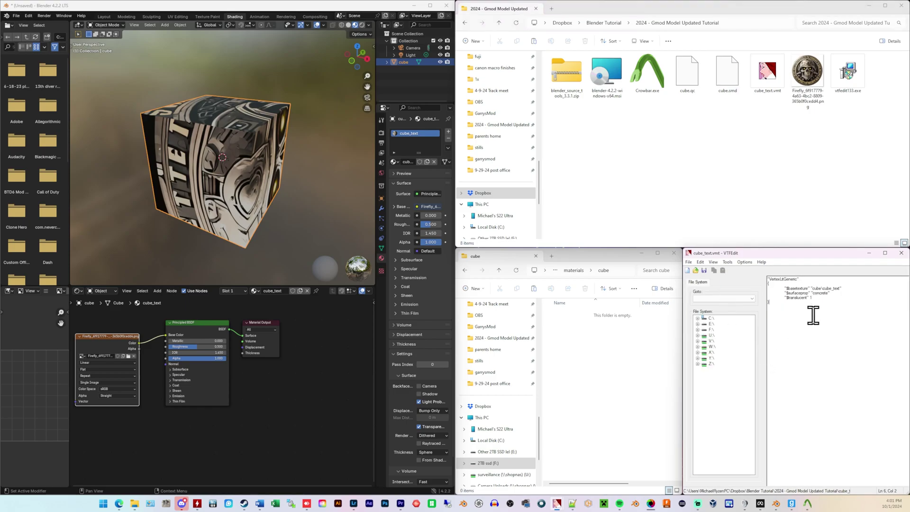
{"action": "left_click", "coordinate": [886, 252]}
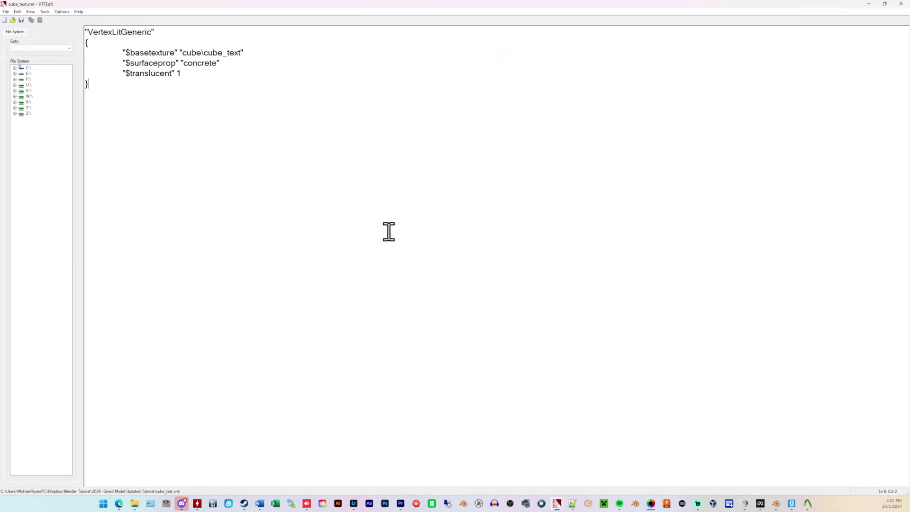
{"action": "scroll", "coordinate": [389, 232], "scroll_direction": "up", "scroll_amount": 5, "text": "ctrl"}
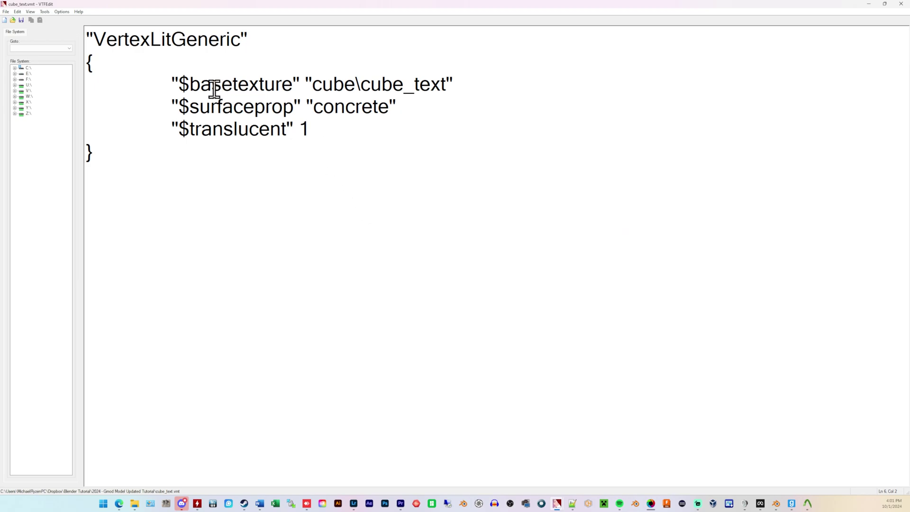
{"action": "left_click_drag", "start_coordinate": [191, 81], "coordinate": [432, 83]}
{"action": "left_click", "coordinate": [311, 81]}
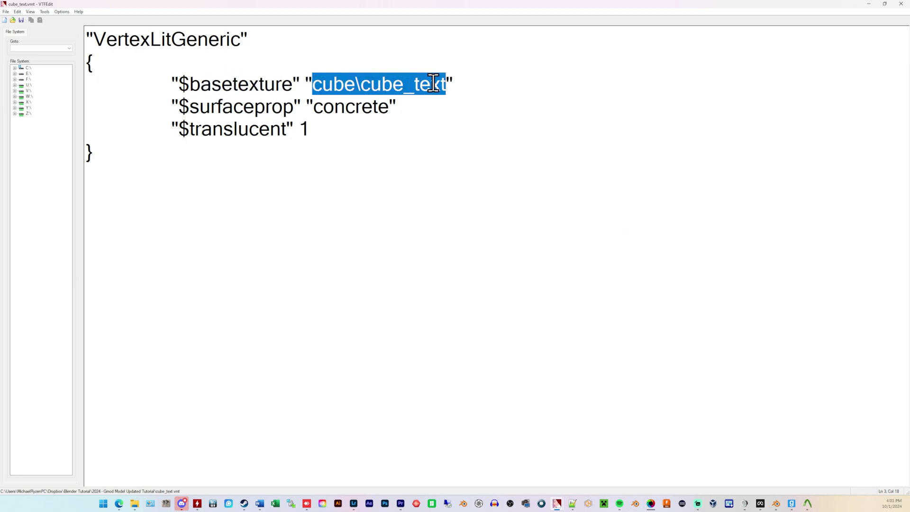
{"action": "left_click", "coordinate": [432, 83]}
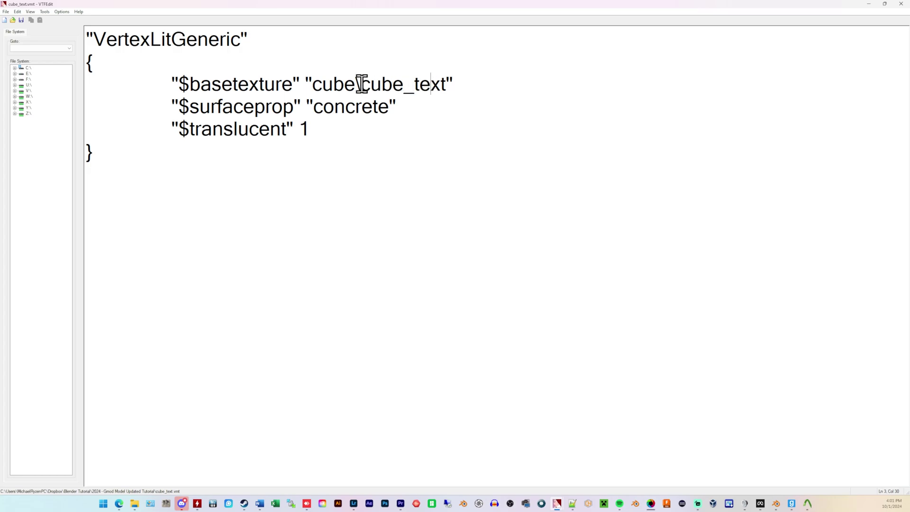
Point out the cube folder and cube_text file name parts of the path, then minimise VTFEdit.
{"action": "left_click_drag", "start_coordinate": [364, 84], "coordinate": [425, 84]}
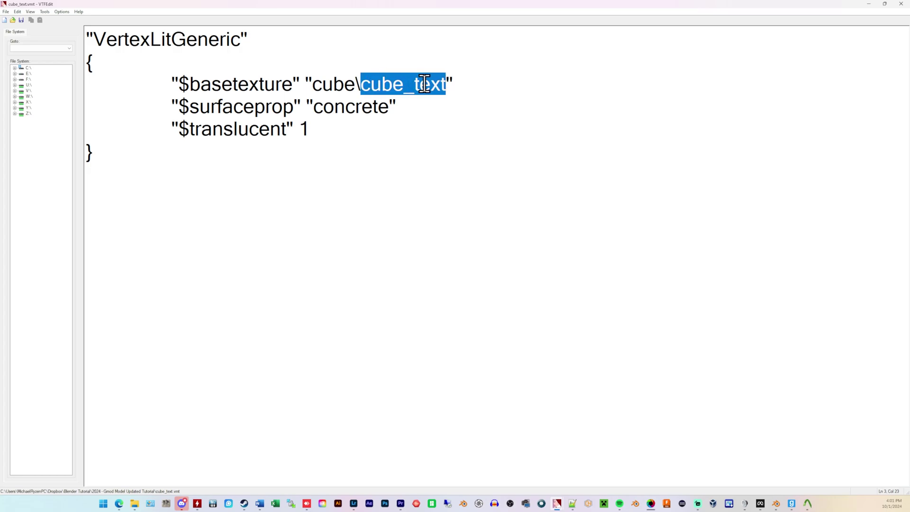
{"action": "left_click", "coordinate": [448, 85]}
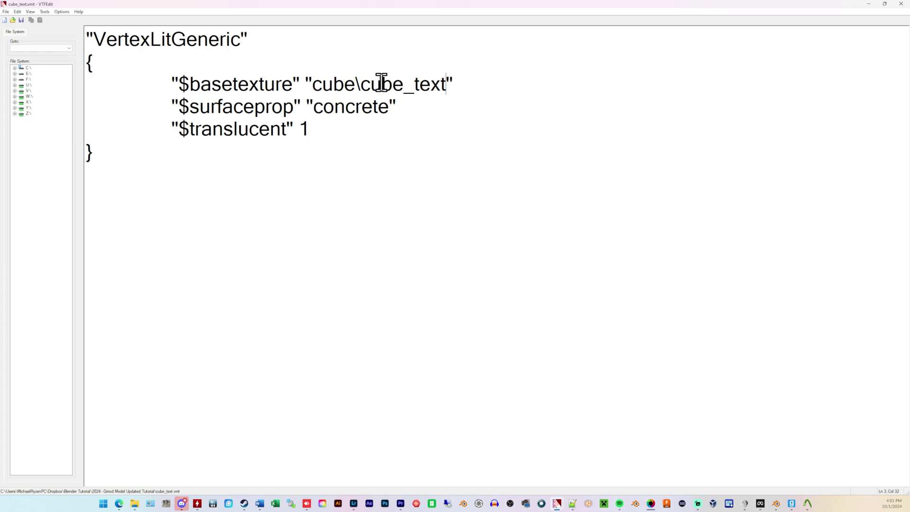
{"action": "double_click", "coordinate": [315, 85]}
{"action": "left_click", "coordinate": [311, 86]}
{"action": "mouse_move", "coordinate": [313, 86]}
{"action": "left_mouse_down"}
{"action": "mouse_move", "coordinate": [168, 86]}
{"action": "mouse_move", "coordinate": [315, 87]}
{"action": "left_mouse_up"}
{"action": "left_click_drag", "start_coordinate": [315, 86], "coordinate": [358, 86]}
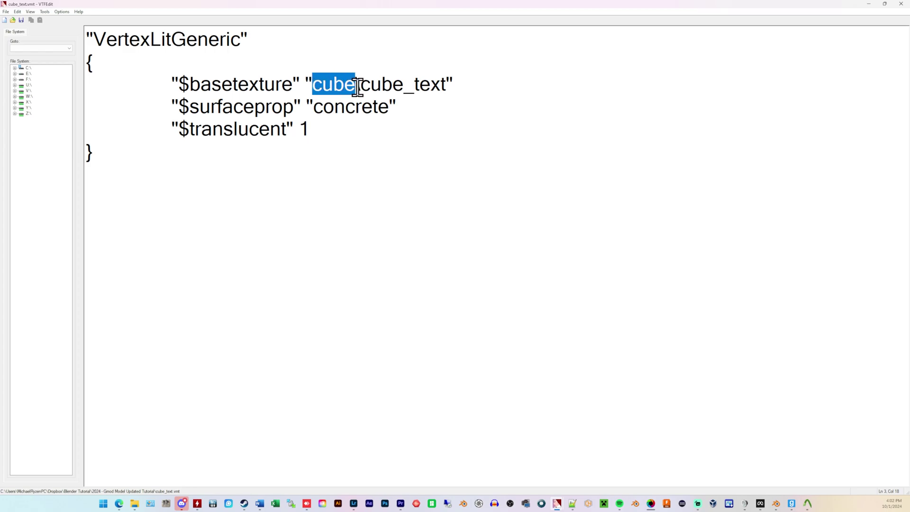
{"action": "left_click", "coordinate": [327, 86]}
{"action": "left_click_drag", "start_coordinate": [313, 86], "coordinate": [429, 88]}
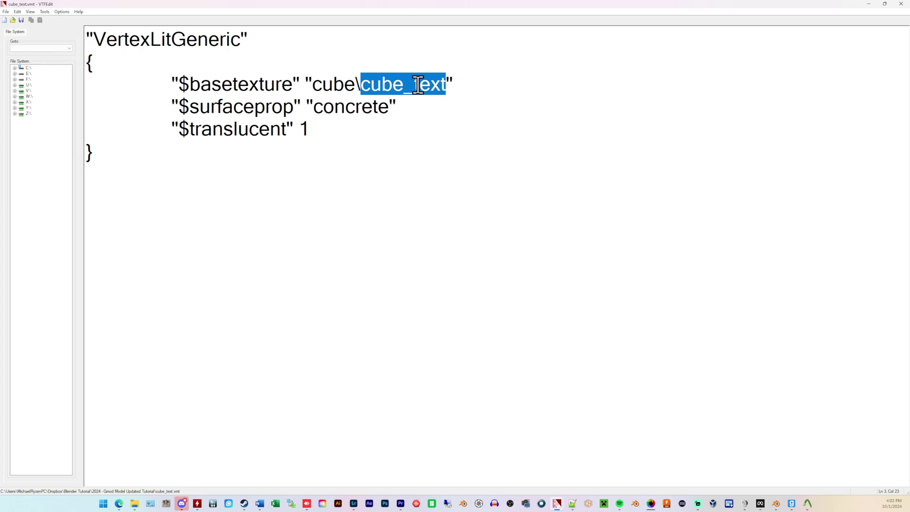
{"action": "left_click", "coordinate": [351, 85]}
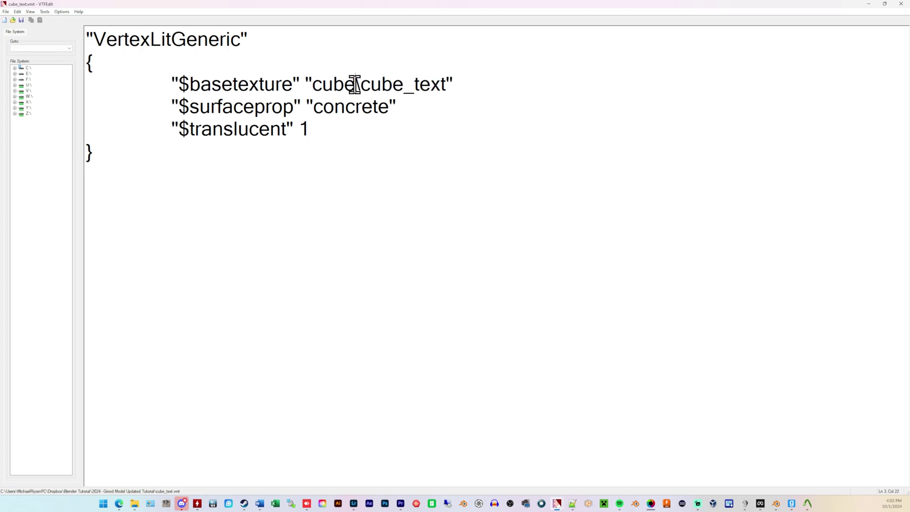
{"action": "left_click_drag", "start_coordinate": [354, 85], "coordinate": [313, 86]}
{"action": "left_click", "coordinate": [344, 87]}
{"action": "left_click", "coordinate": [871, 5]}
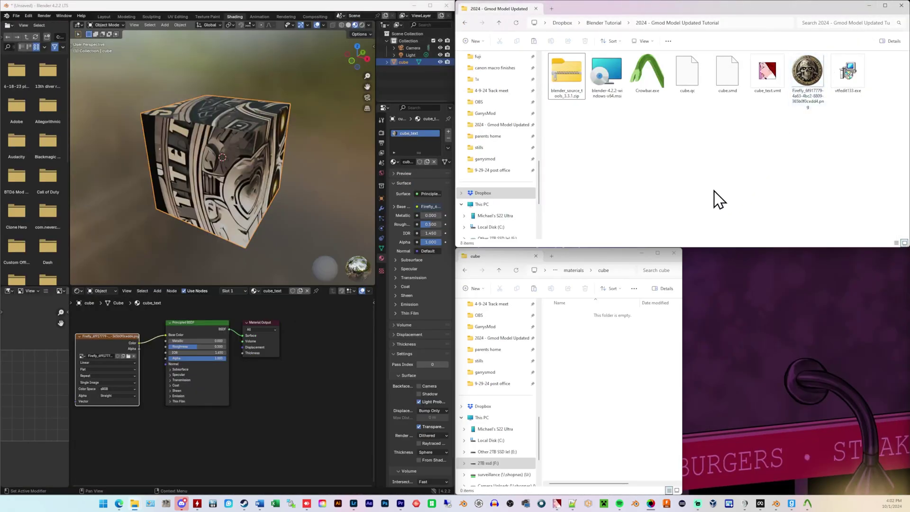
Import the Firefly skull coin PNG into VTFEdit and save it as cube_text.vtf.
{"action": "left_click", "coordinate": [804, 63]}
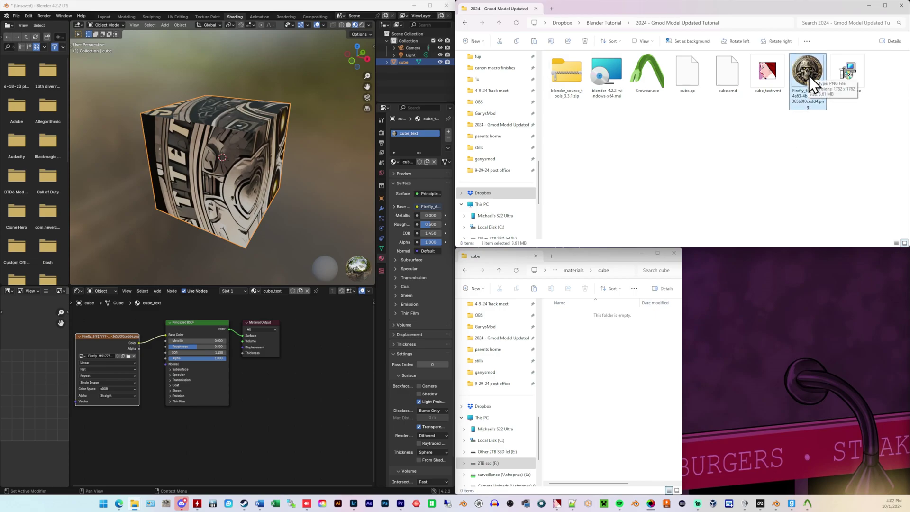
{"action": "left_click", "coordinate": [785, 439]}
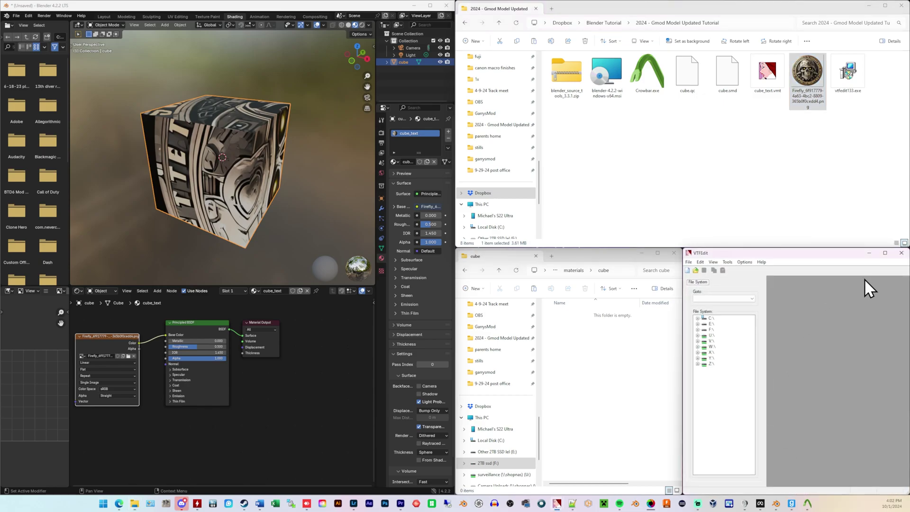
{"action": "left_click", "coordinate": [885, 253]}
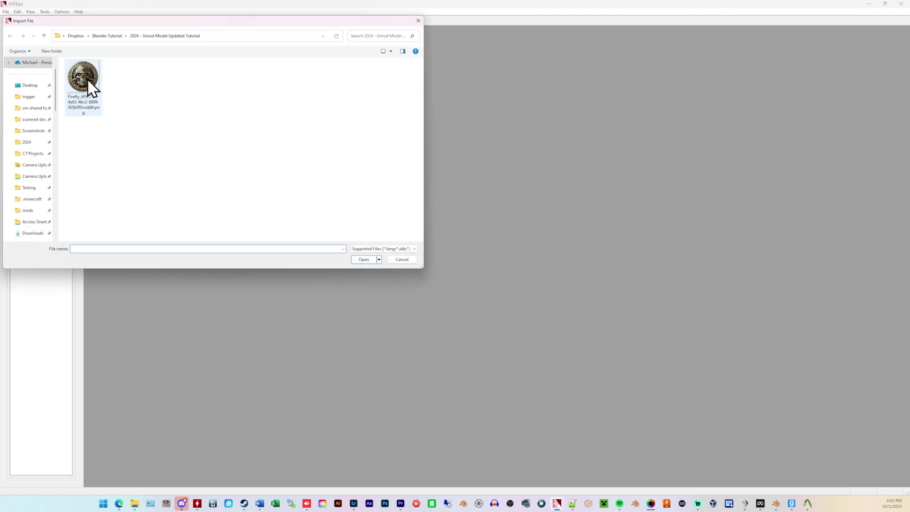
{"action": "left_click", "coordinate": [86, 74]}
{"action": "double_click", "coordinate": [84, 73]}
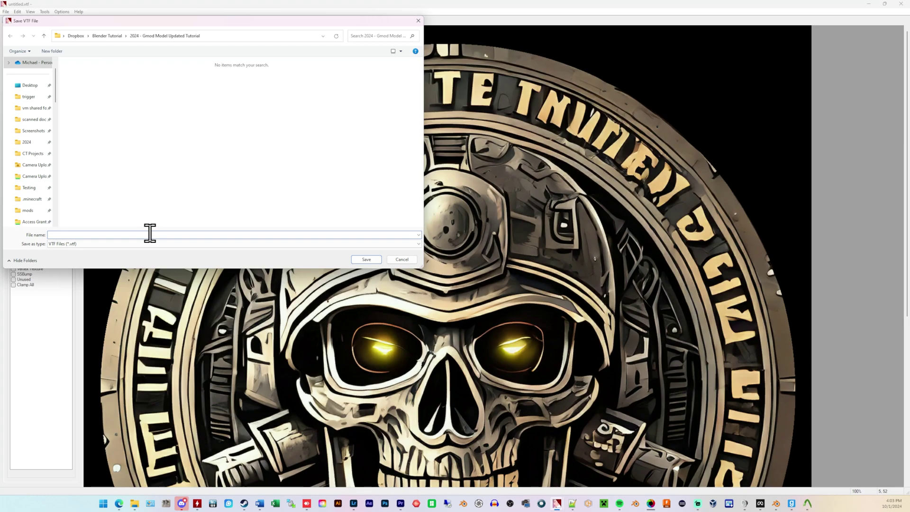
{"action": "type", "text": "cube"}
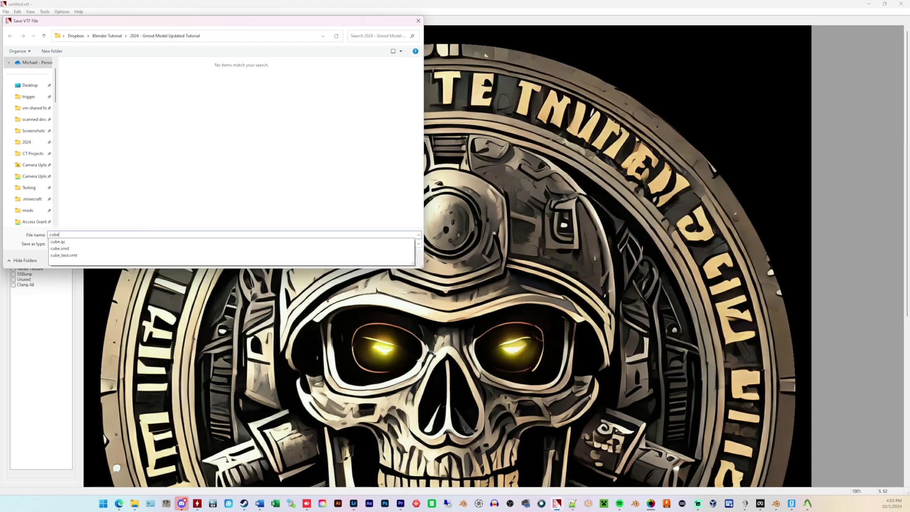
{"action": "type", "text": "_text"}
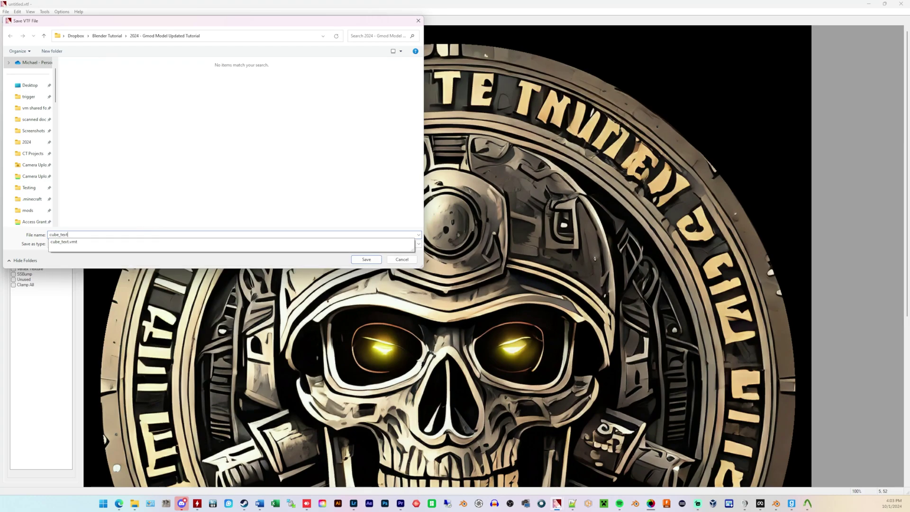
{"action": "key", "text": "Return"}
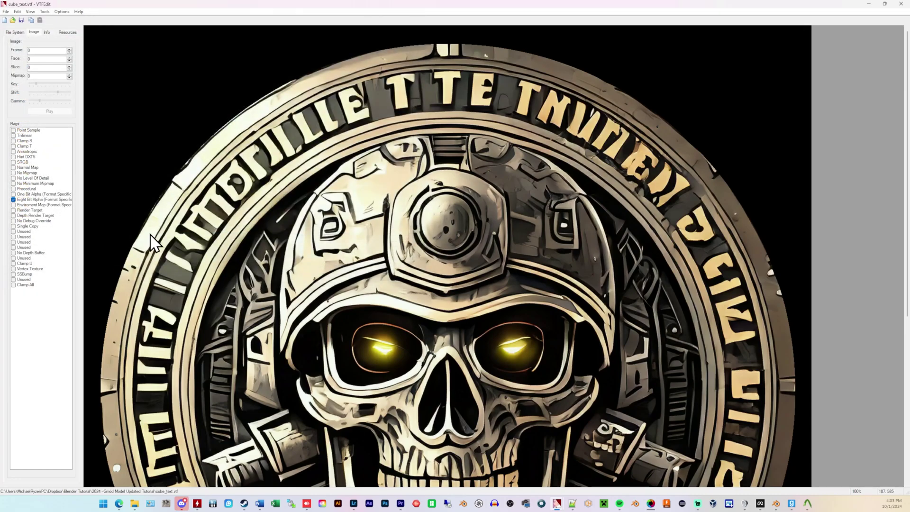
Close VTFEdit and drag cube_text.vmt and cube_text.vtf into the materials\cube folder.
{"action": "left_click", "coordinate": [901, 4]}
{"action": "left_click_drag", "start_coordinate": [773, 100], "coordinate": [818, 82]}
{"action": "left_click", "coordinate": [799, 128]}
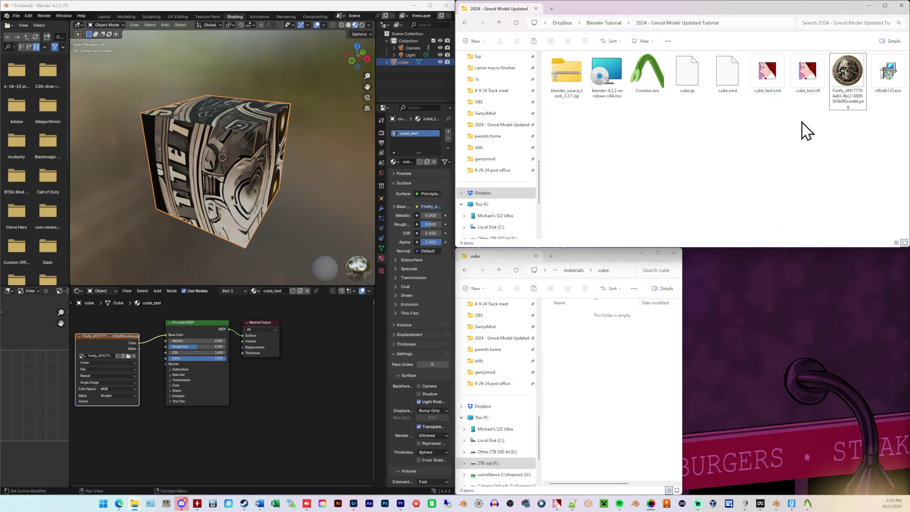
{"action": "left_click_drag", "start_coordinate": [802, 123], "coordinate": [778, 84]}
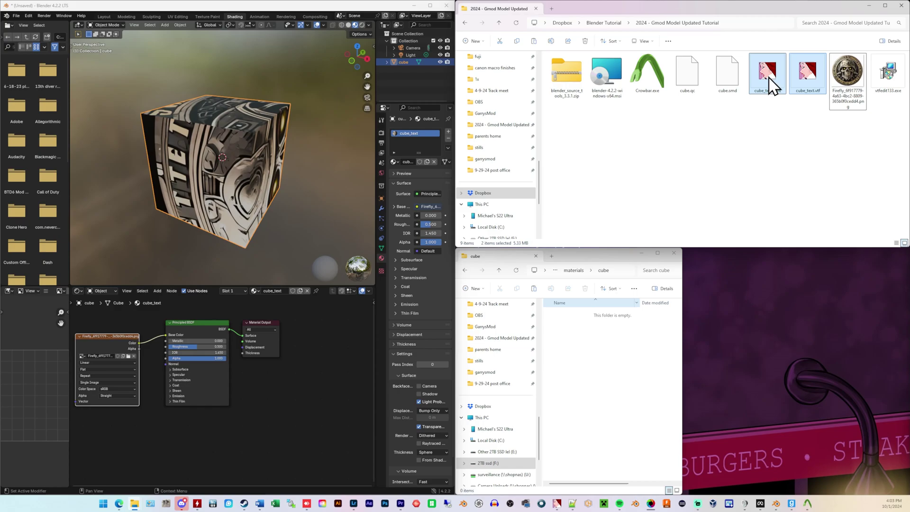
{"action": "left_click_drag", "start_coordinate": [773, 85], "coordinate": [596, 366]}
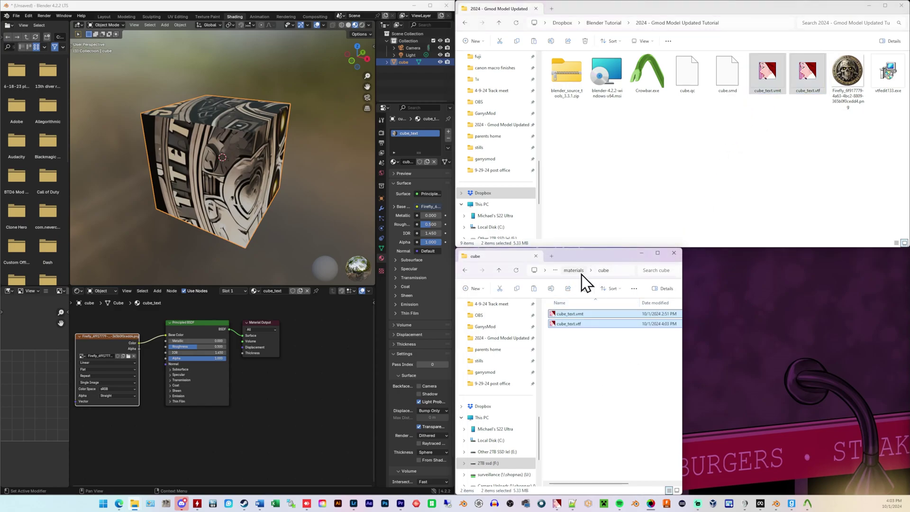
{"action": "left_click", "coordinate": [605, 377]}
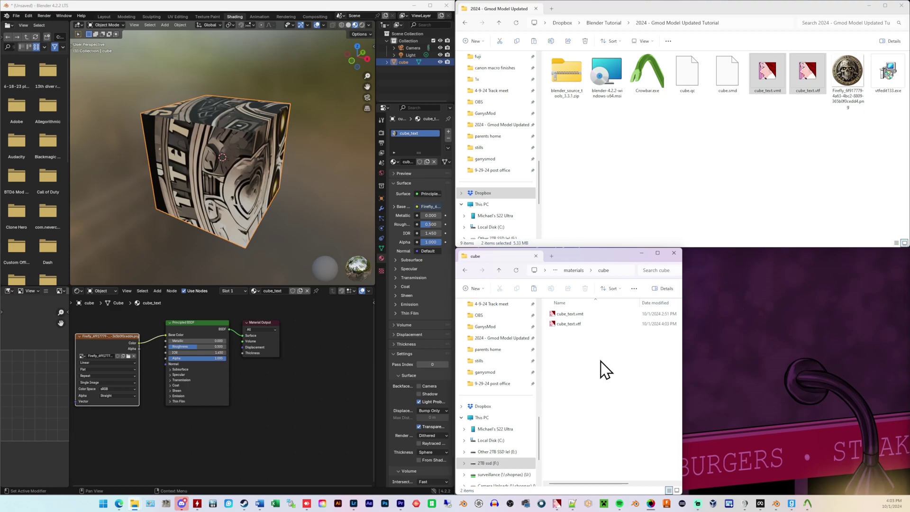
Re-render the first cube's spawn icon, then spawn the textured cube and lift it with the physgun.
{"action": "left_click", "coordinate": [792, 504]}
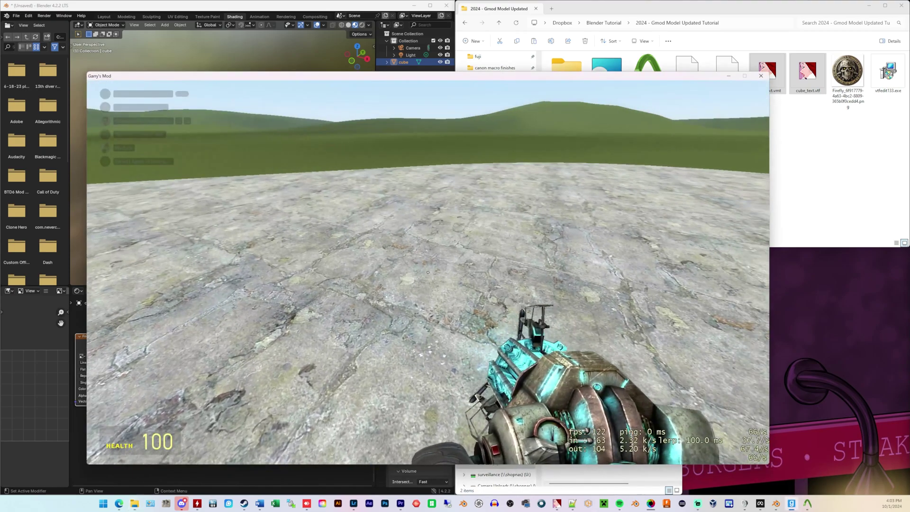
{"action": "key", "text": "q"}
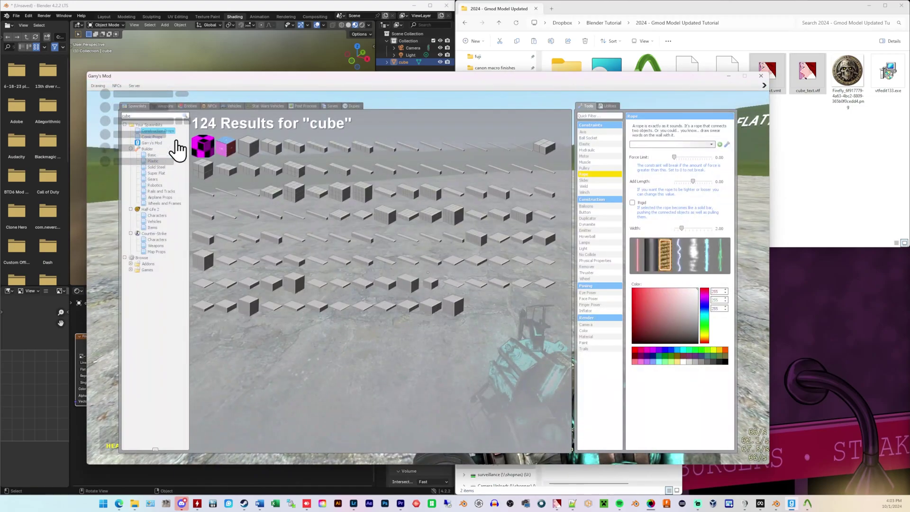
{"action": "left_click", "coordinate": [126, 116]}
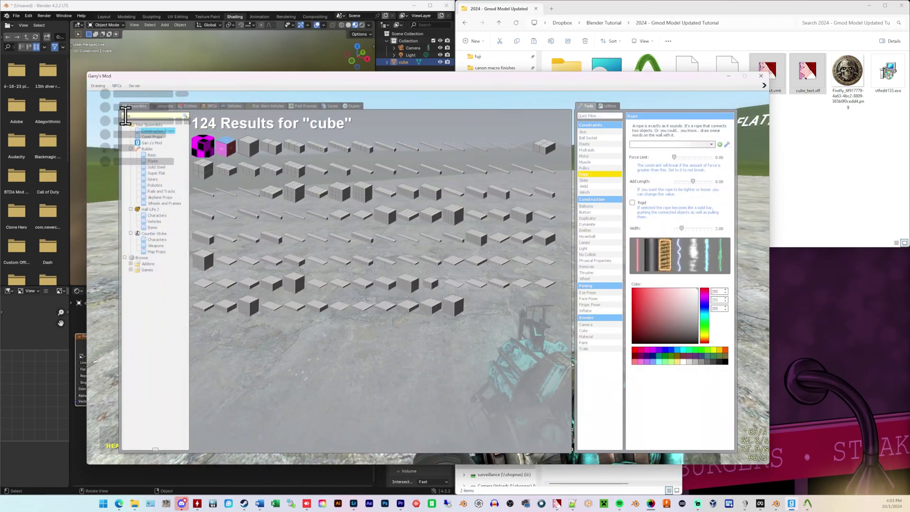
{"action": "right_click", "coordinate": [207, 151]}
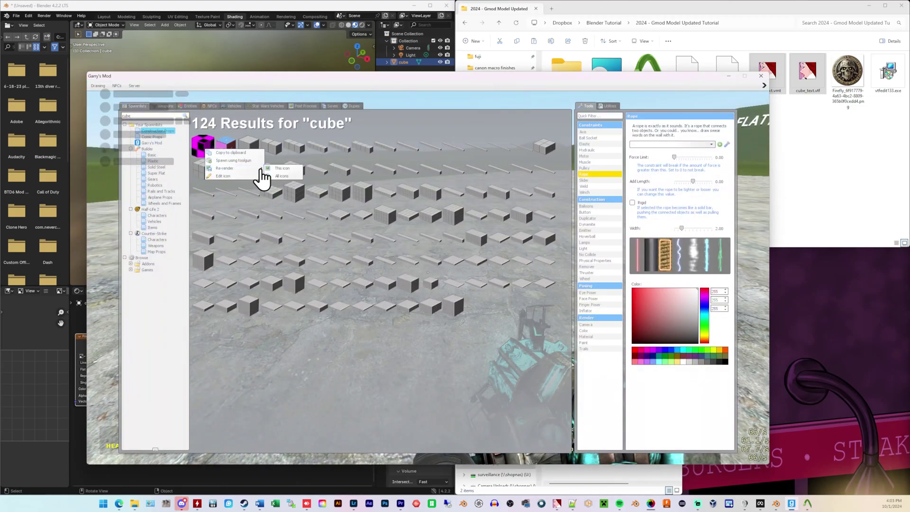
{"action": "left_click", "coordinate": [278, 170]}
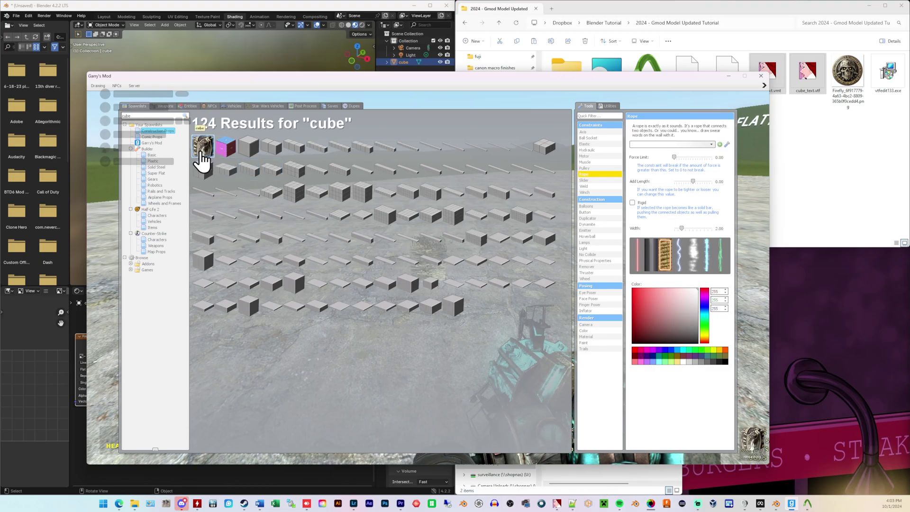
{"action": "left_click", "coordinate": [204, 156]}
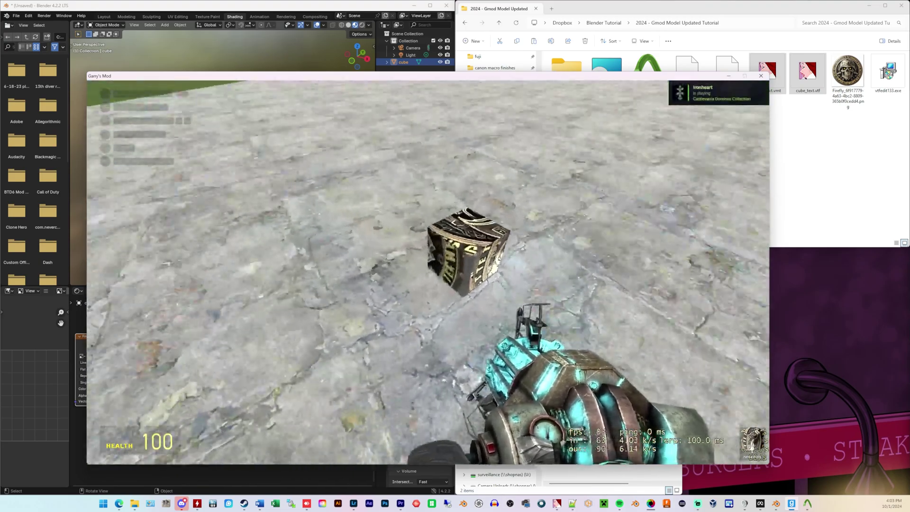
{"action": "left_click_drag", "start_coordinate": [428, 272], "coordinate": [428, 272]}
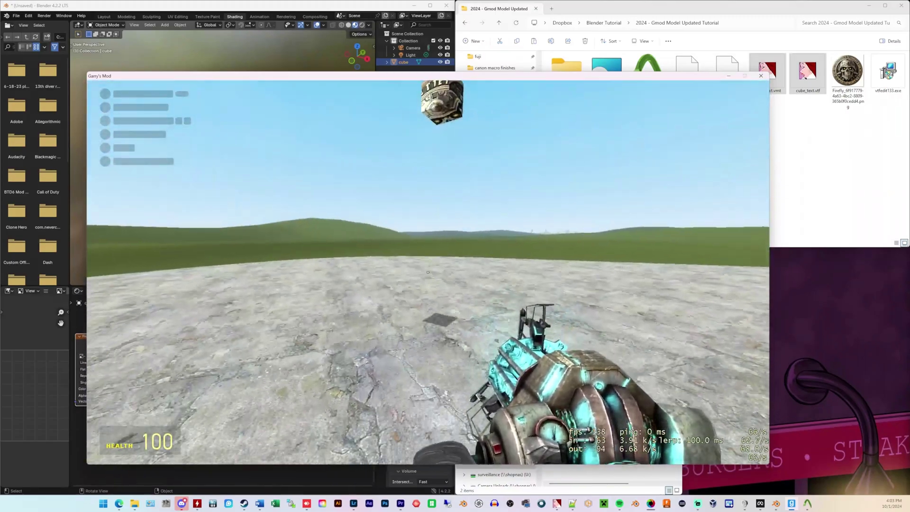